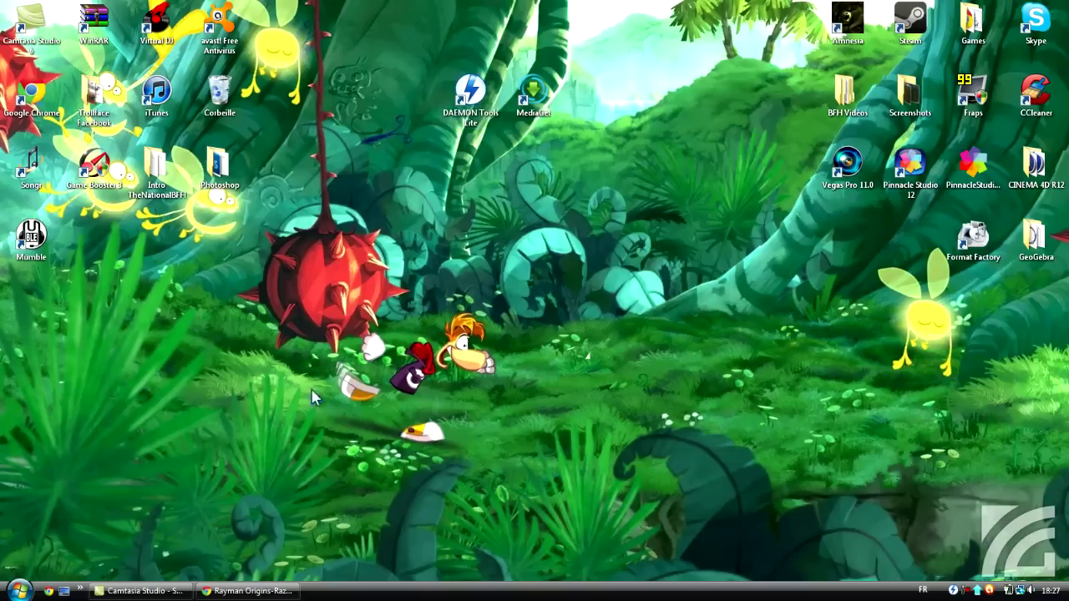
# Switch to Chrome and review the Rayman Origins-Razor1911 torrent page down to its torrent link, then minimize the browser
pyautogui.click(250, 591)
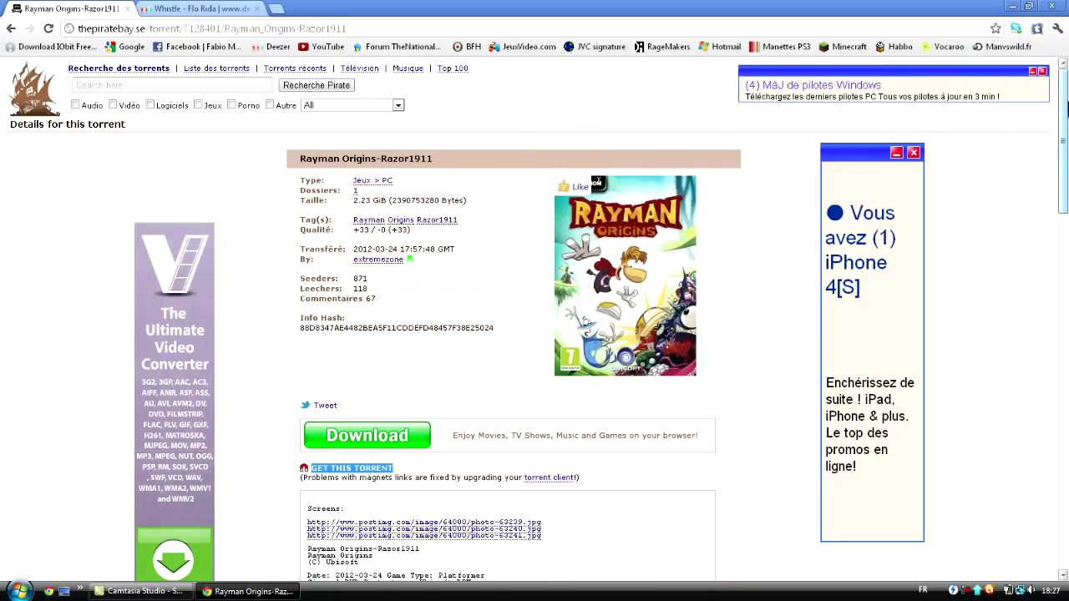
pyautogui.moveTo(1064, 107)
pyautogui.mouseDown()
pyautogui.moveTo(1064, 152)
pyautogui.moveTo(1063, 99)
pyautogui.mouseUp()
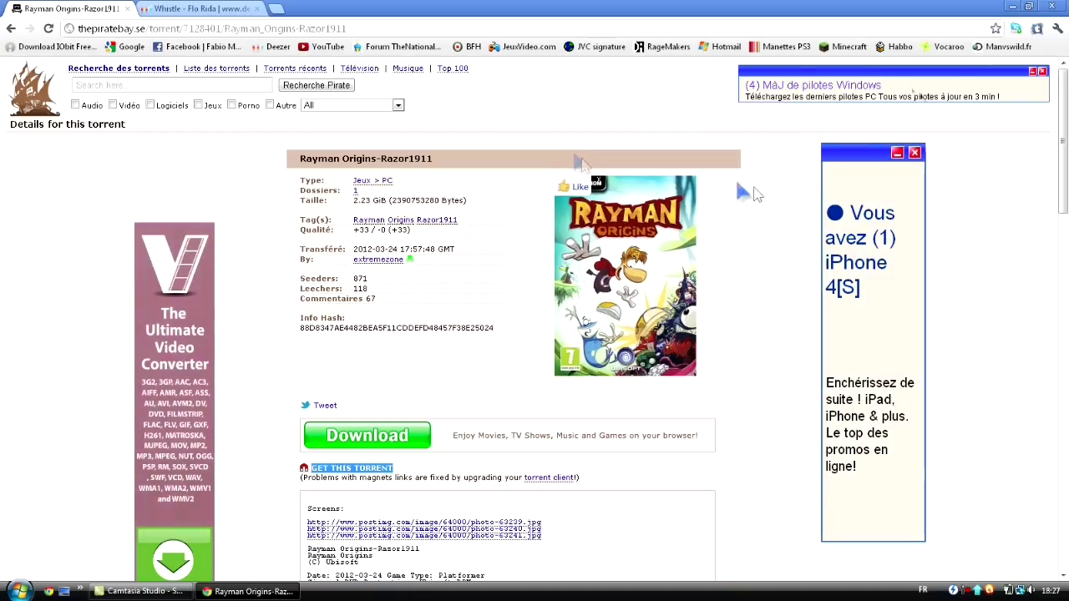
pyautogui.moveTo(1065, 159)
pyautogui.mouseDown()
pyautogui.moveTo(1065, 180)
pyautogui.moveTo(1065, 164)
pyautogui.mouseUp()
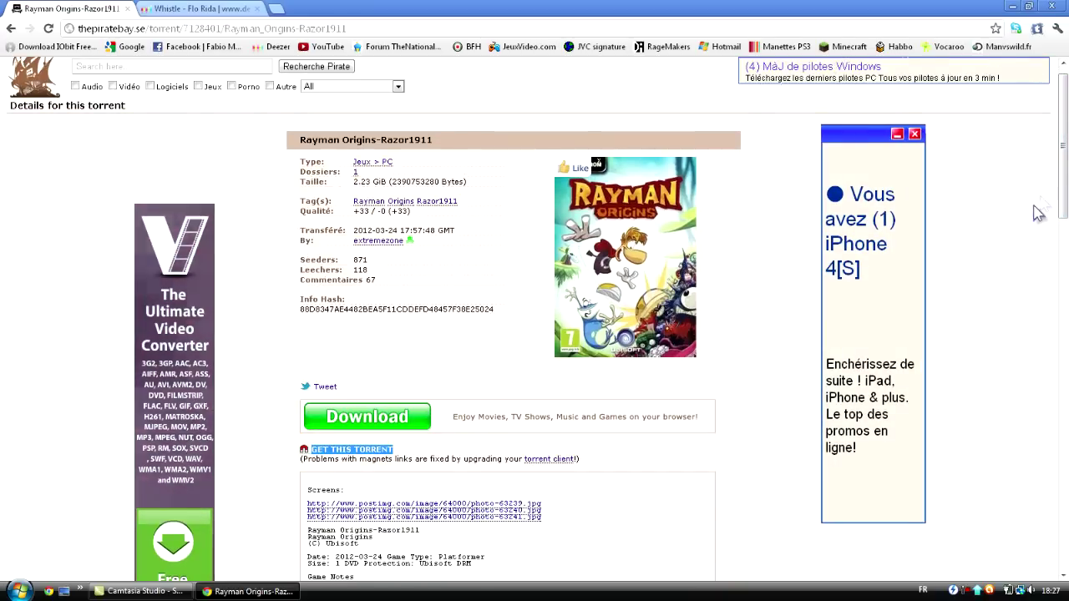
pyautogui.scroll(-1, 584, 250)
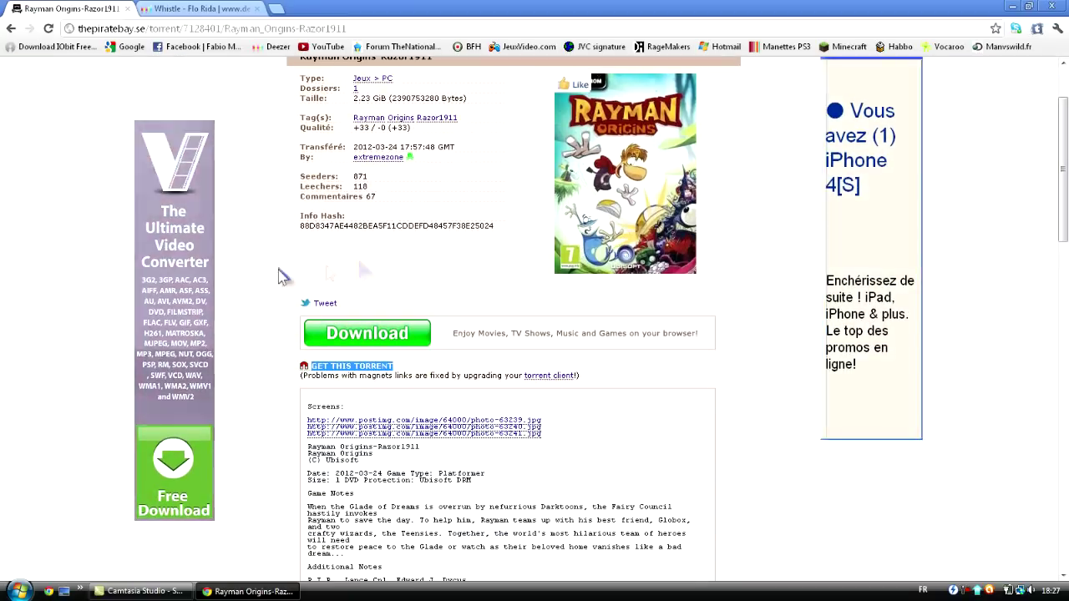
pyautogui.click(331, 333)
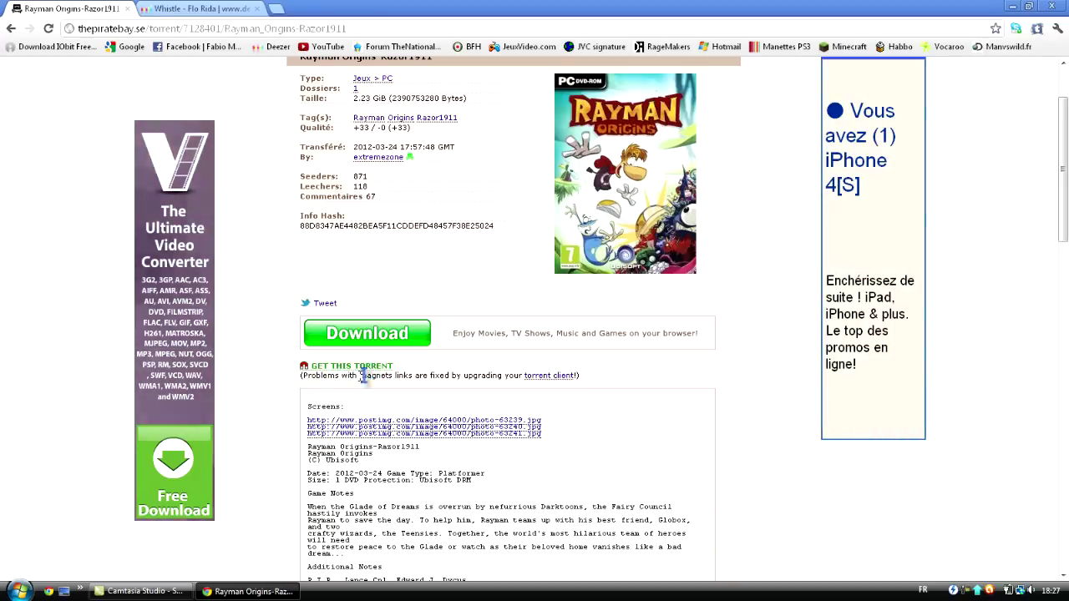
pyautogui.click(1013, 6)
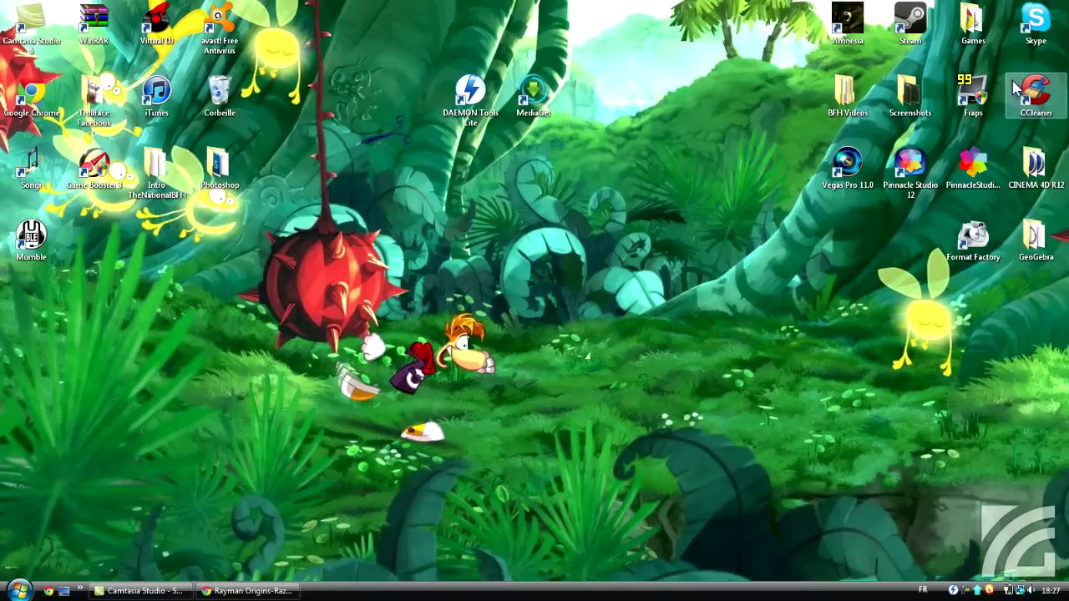
# Bring up MediaGet, send it the Rayman Origins torrent from the Chrome page, then minimize it
pyautogui.click(529, 97)
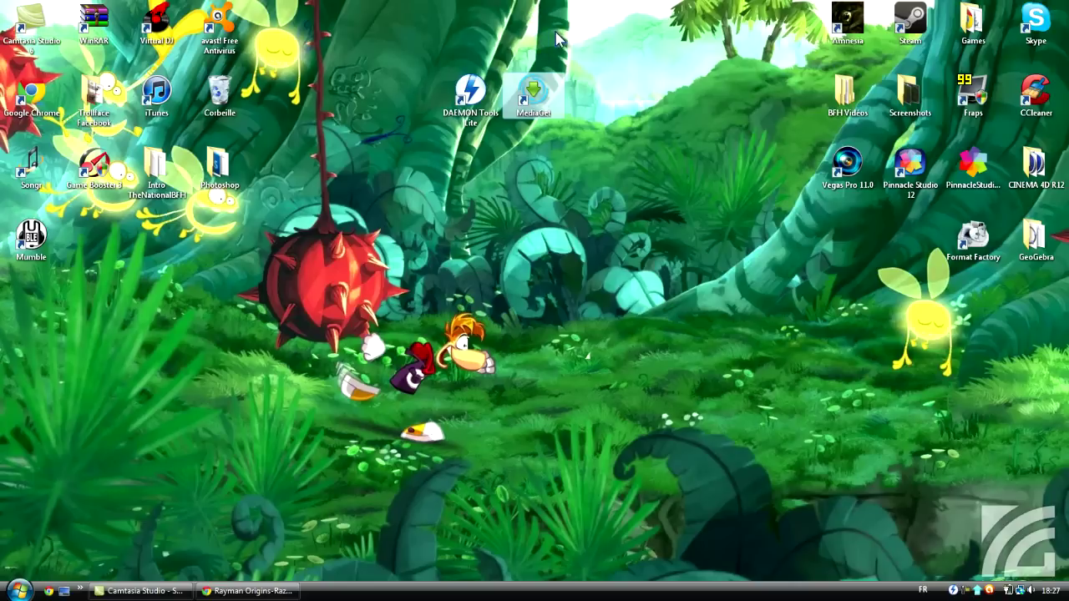
pyautogui.click(982, 590)
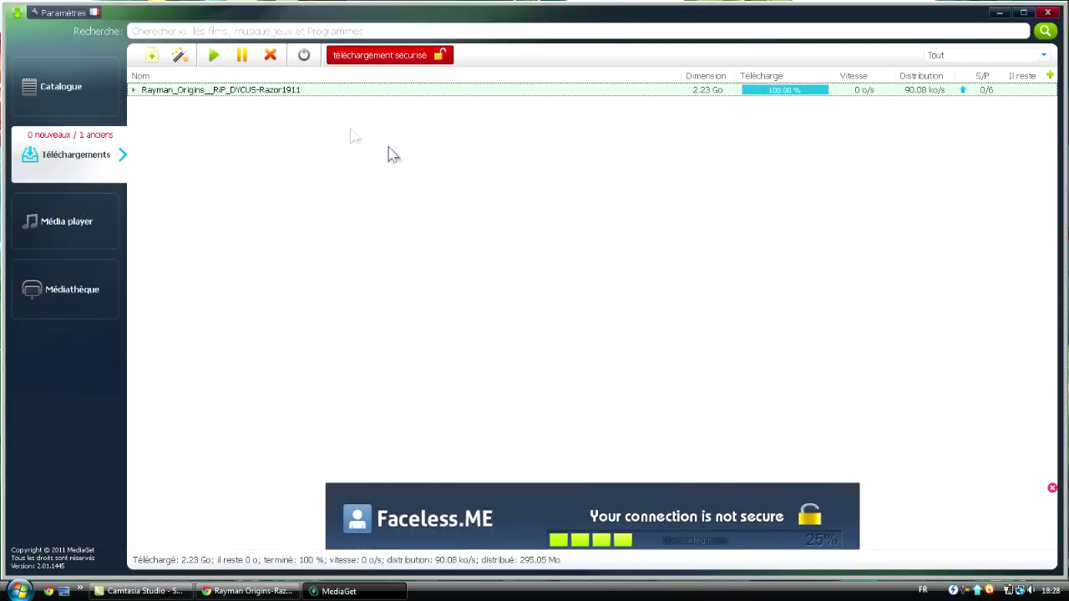
pyautogui.click(249, 592)
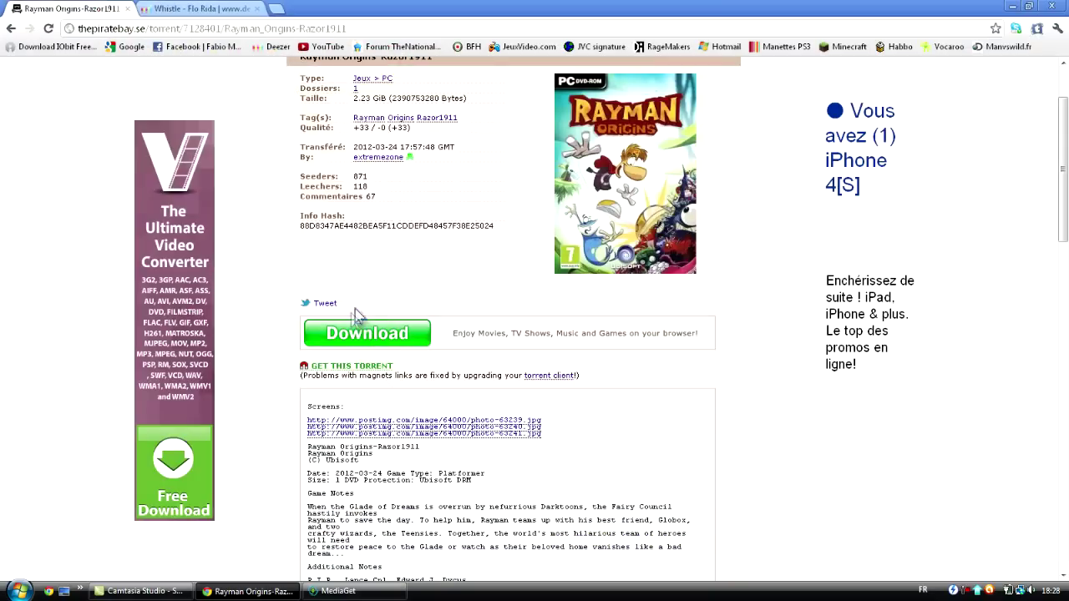
pyautogui.click(347, 366)
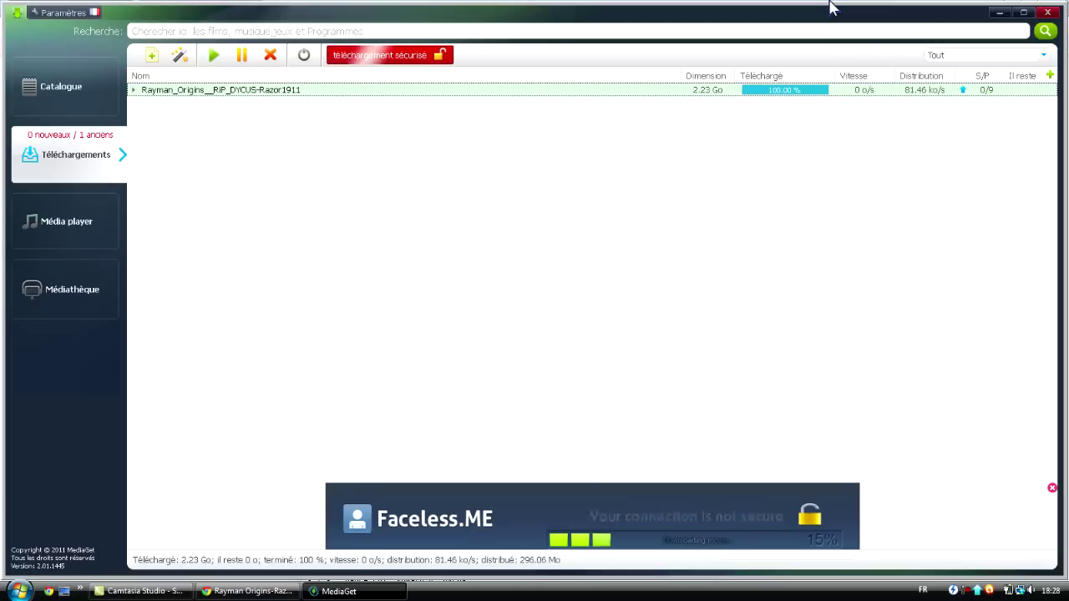
pyautogui.click(1000, 13)
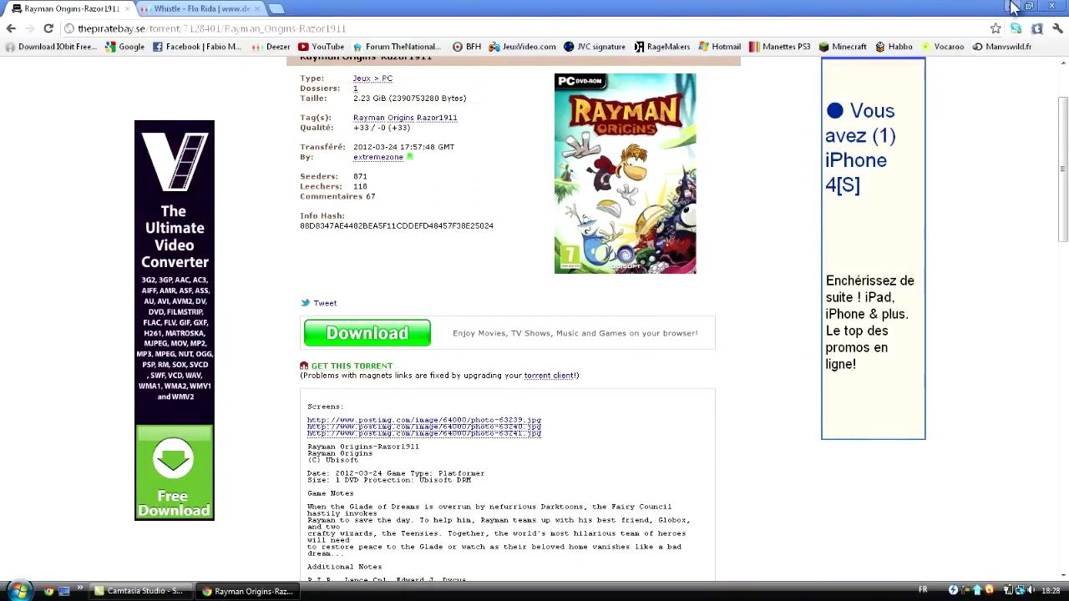
# Search the computer for "rayman" from the desktop and open the Rayman_Origins__RiP_DYCUS-Razor1911 folder
pyautogui.press('super+d')
pyautogui.press('super')
pyautogui.write('rayman')
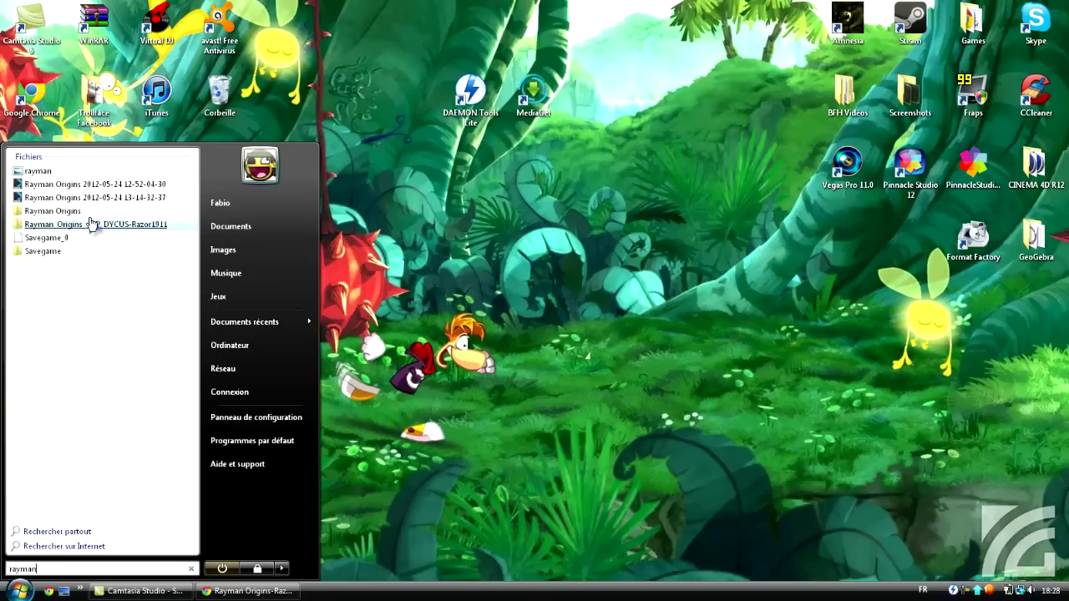
pyautogui.click(96, 226)
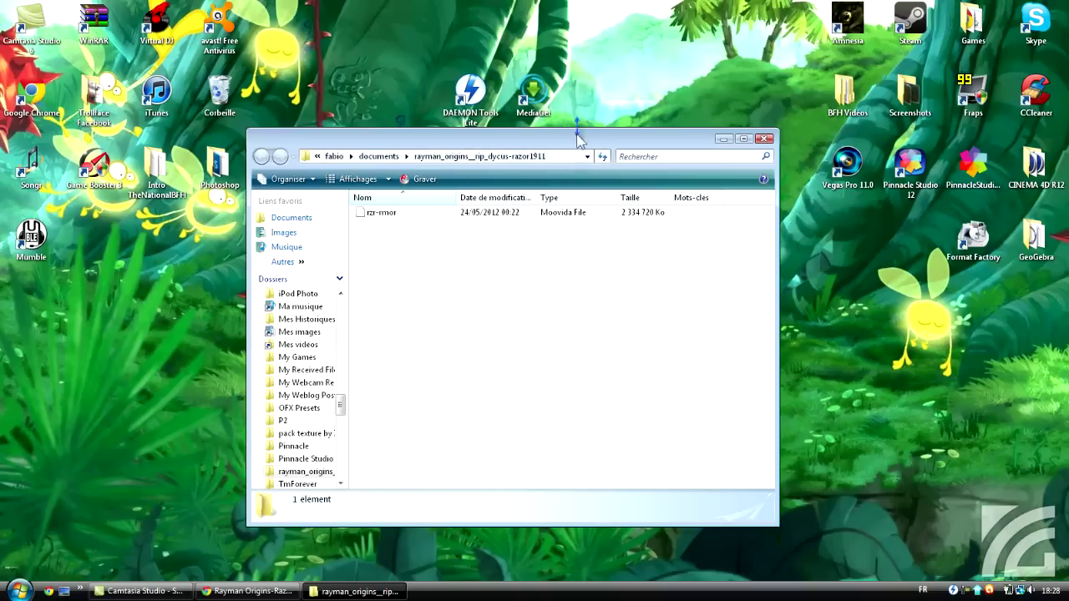
pyautogui.moveTo(583, 136); pyautogui.dragTo(638, 165)
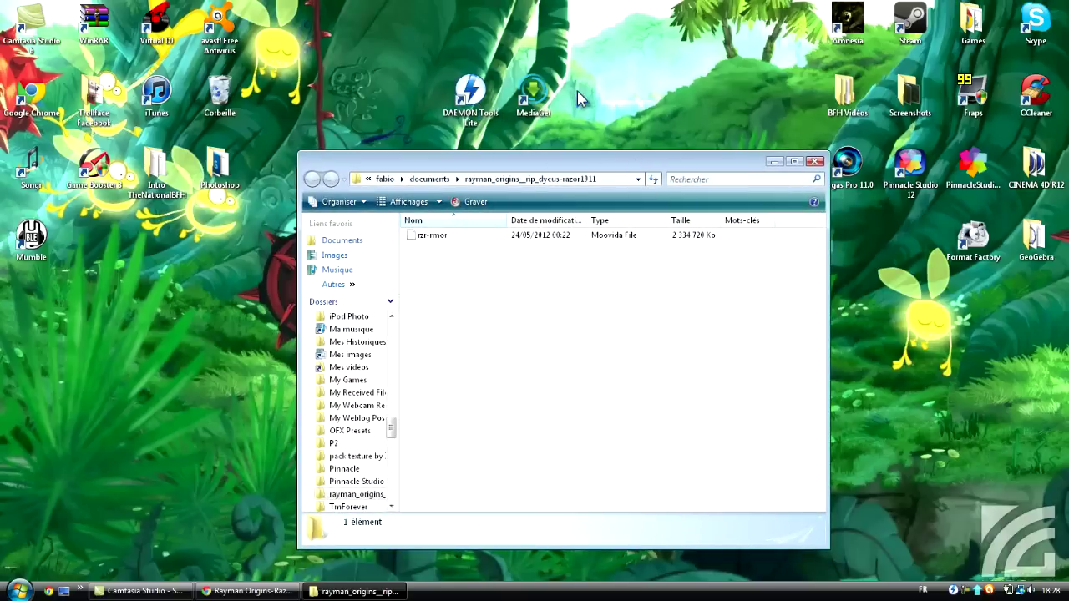
# Switch to DAEMON Tools Lite and remove the existing virtual drive [DT - 0] (F:)
pyautogui.moveTo(471, 96); pyautogui.dragTo(822, 271)
pyautogui.rightClick(390, 499)
pyautogui.click(444, 438)
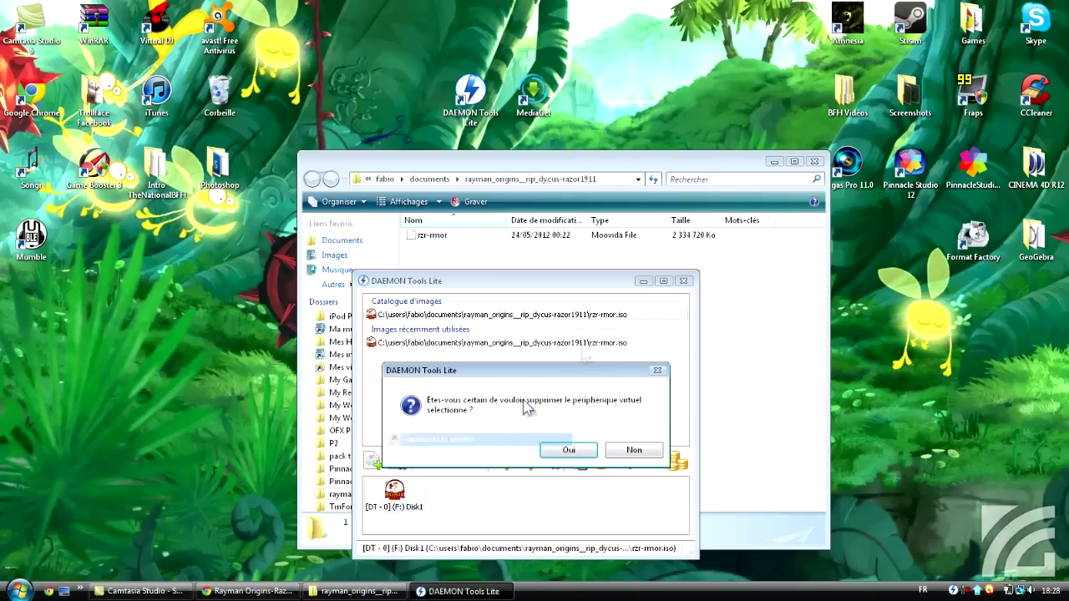
pyautogui.click(573, 448)
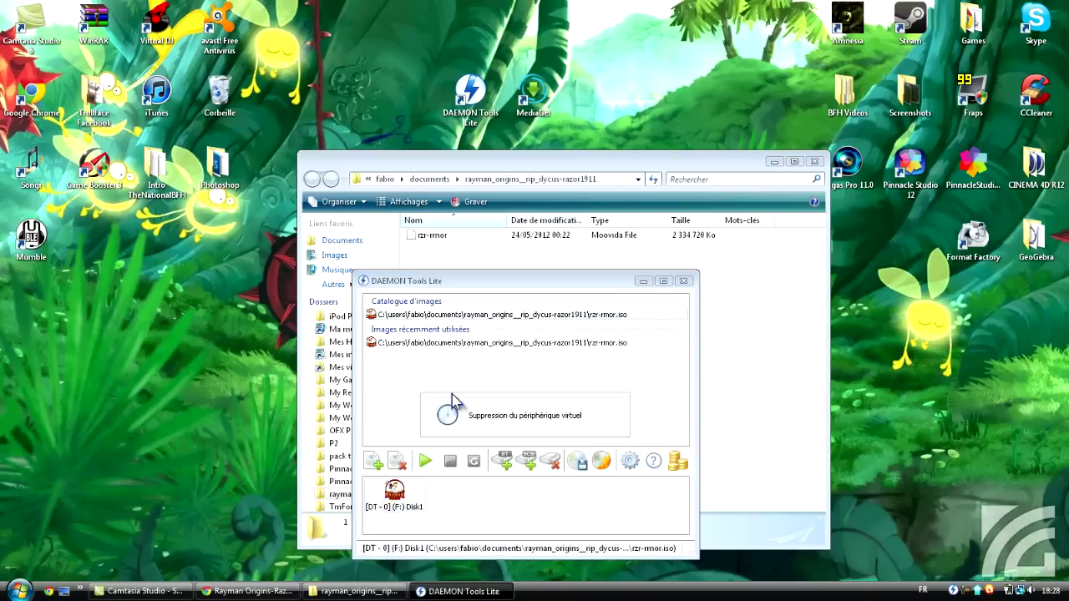
# Remove rzr-rmor.iso from both the recently used images and the image catalogue
pyautogui.rightClick(425, 344)
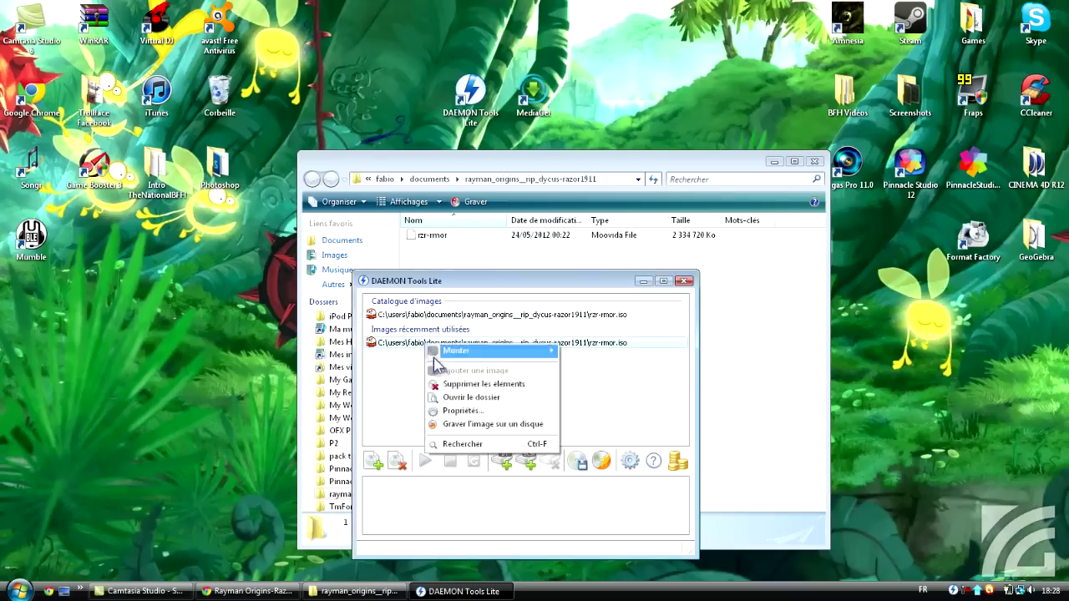
pyautogui.click(488, 384)
pyautogui.click(544, 452)
pyautogui.rightClick(406, 314)
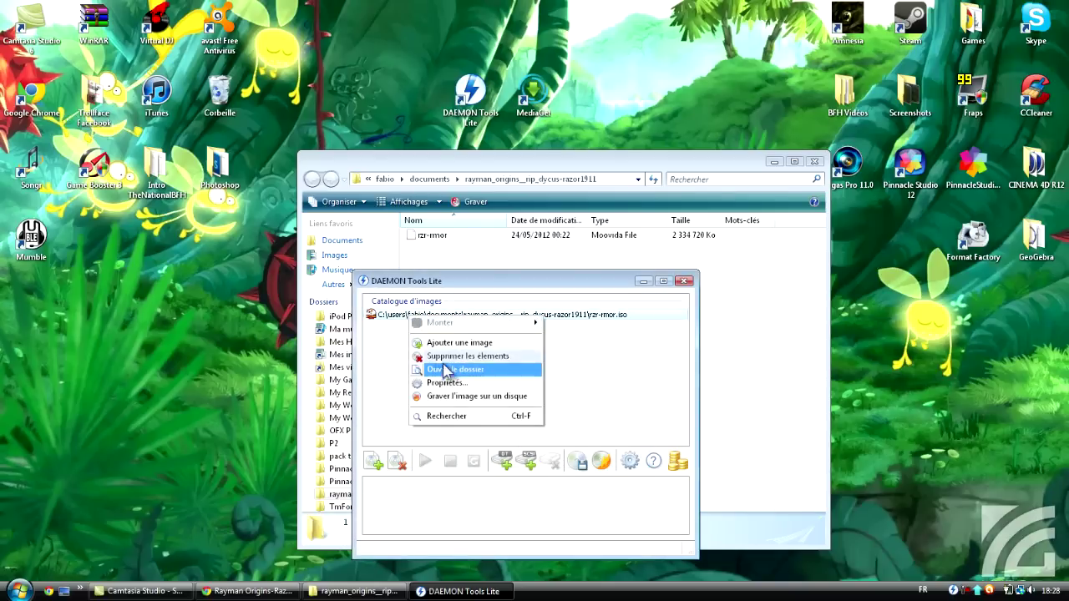
pyautogui.click(447, 357)
pyautogui.click(543, 451)
# Arrange the folder and DAEMON Tools Lite windows side by side and add the rzr-rmor image to the catalogue
pyautogui.moveTo(571, 288); pyautogui.dragTo(627, 273)
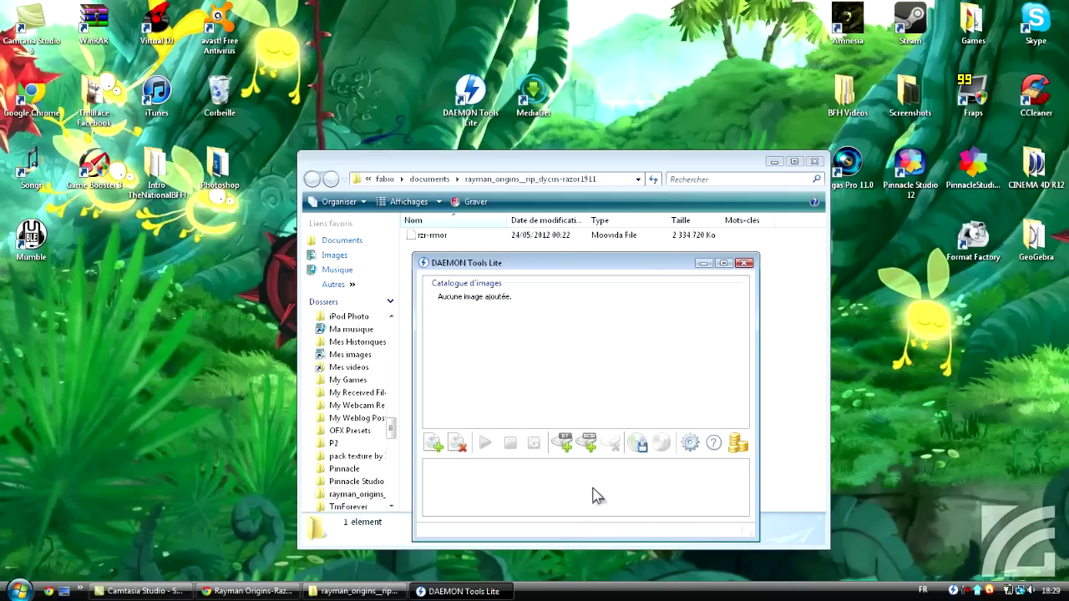
pyautogui.moveTo(621, 264)
pyautogui.mouseDown()
pyautogui.moveTo(649, 258)
pyautogui.moveTo(638, 267)
pyautogui.mouseUp()
pyautogui.moveTo(410, 169); pyautogui.dragTo(115, 29)
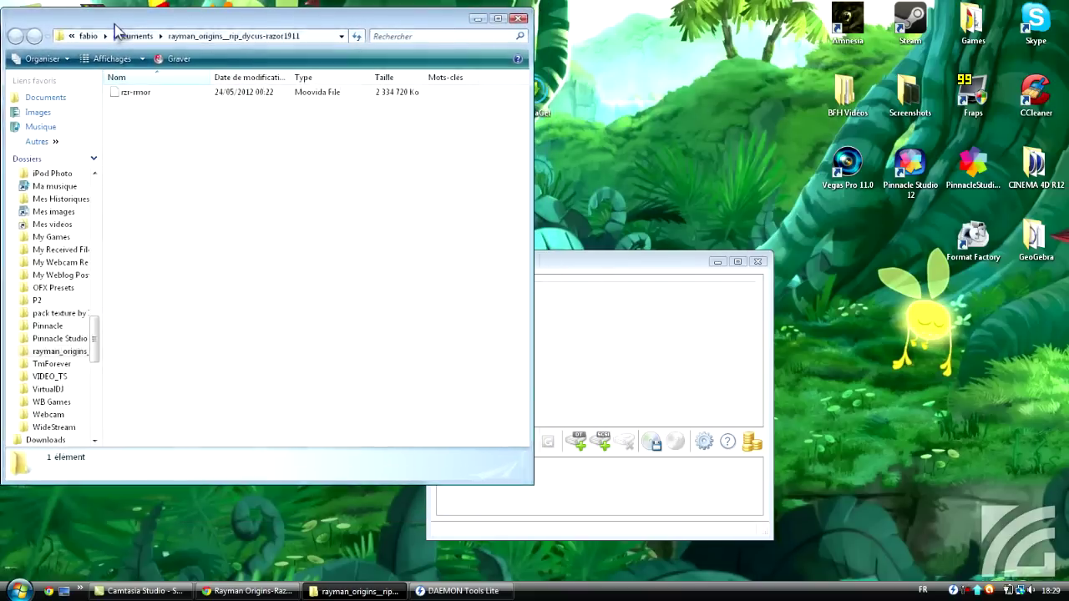
pyautogui.moveTo(601, 264); pyautogui.dragTo(734, 149)
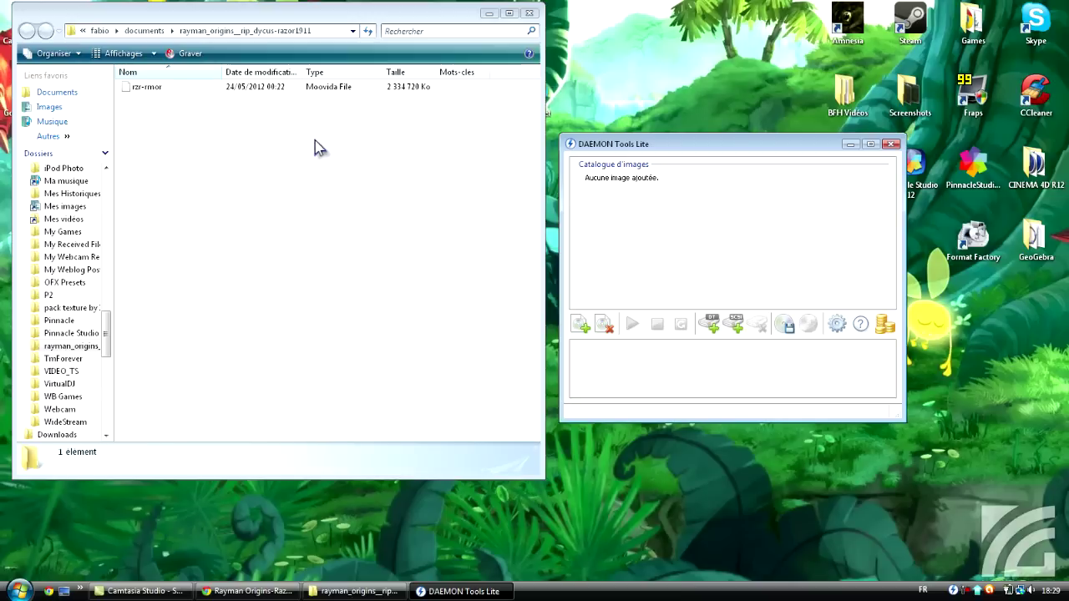
pyautogui.moveTo(250, 89); pyautogui.dragTo(620, 212)
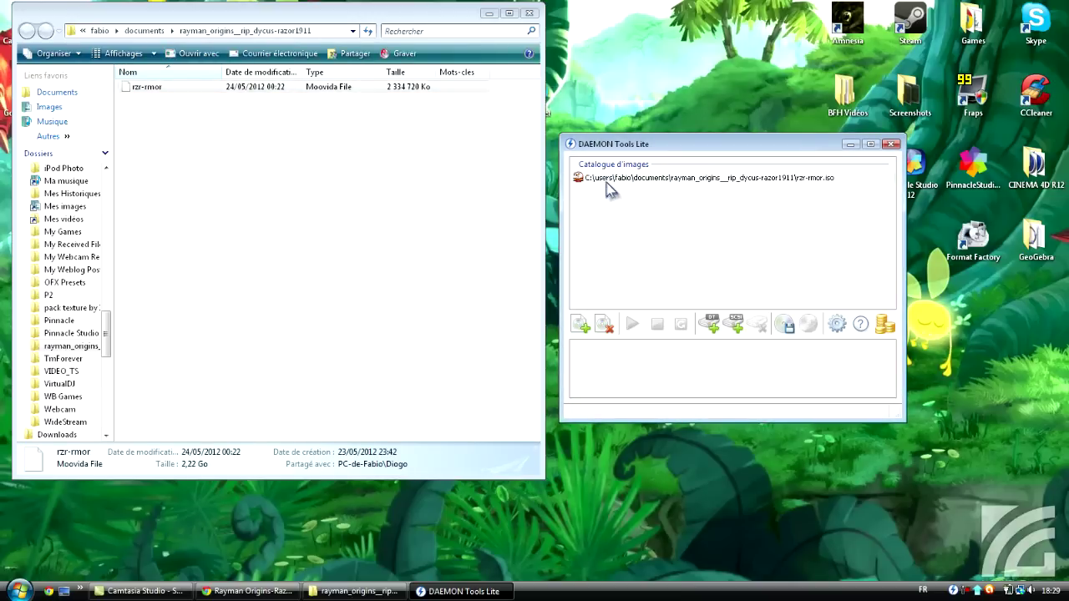
# Close the folder window and add a DT virtual drive in DAEMON Tools Lite
pyautogui.click(529, 13)
pyautogui.moveTo(680, 145); pyautogui.dragTo(471, 174)
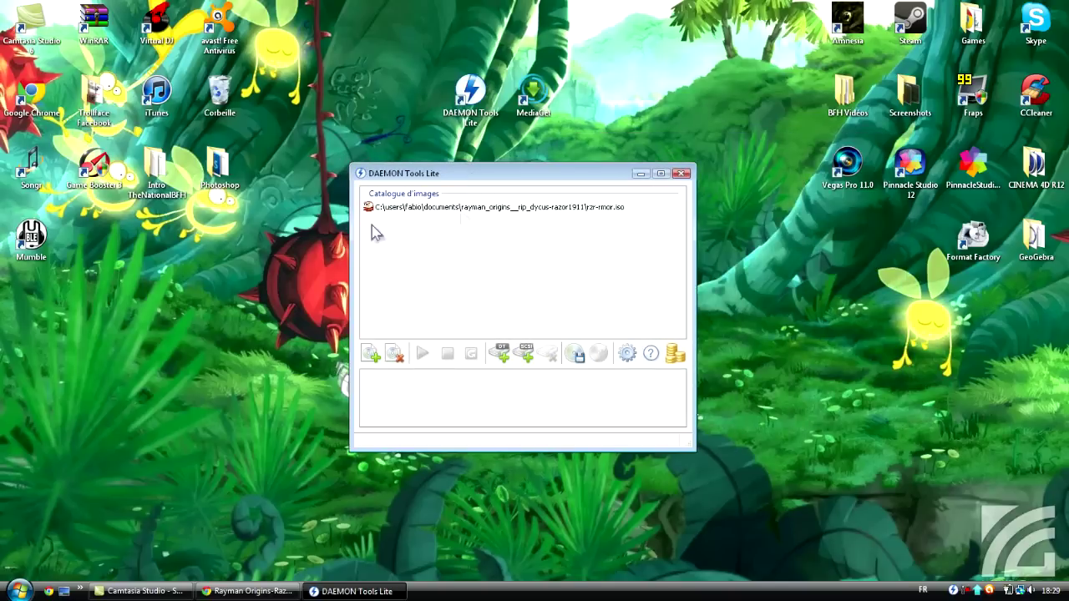
pyautogui.click(466, 211)
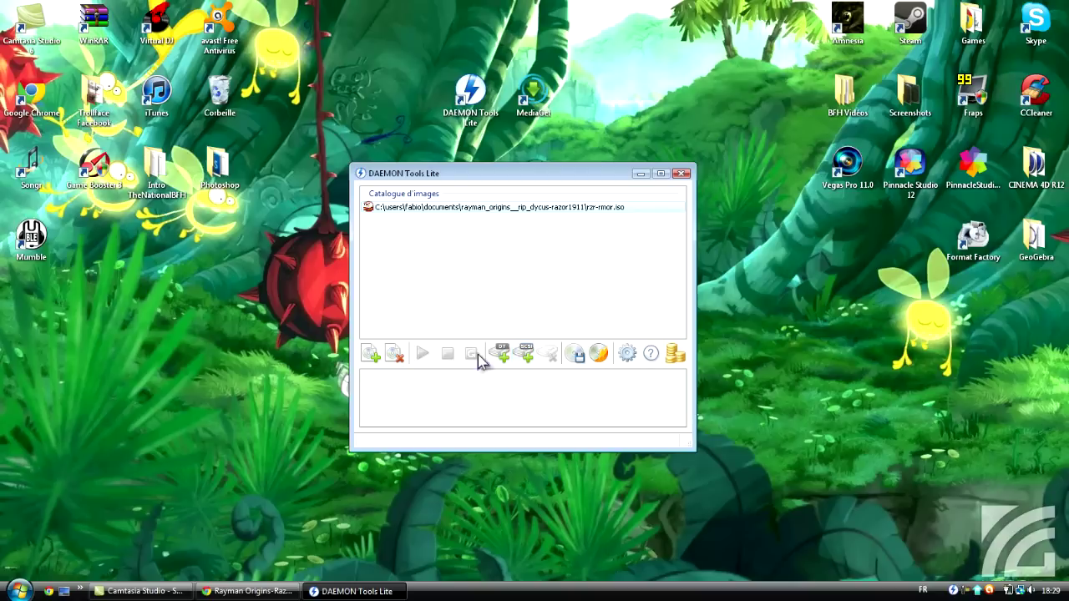
pyautogui.click(502, 355)
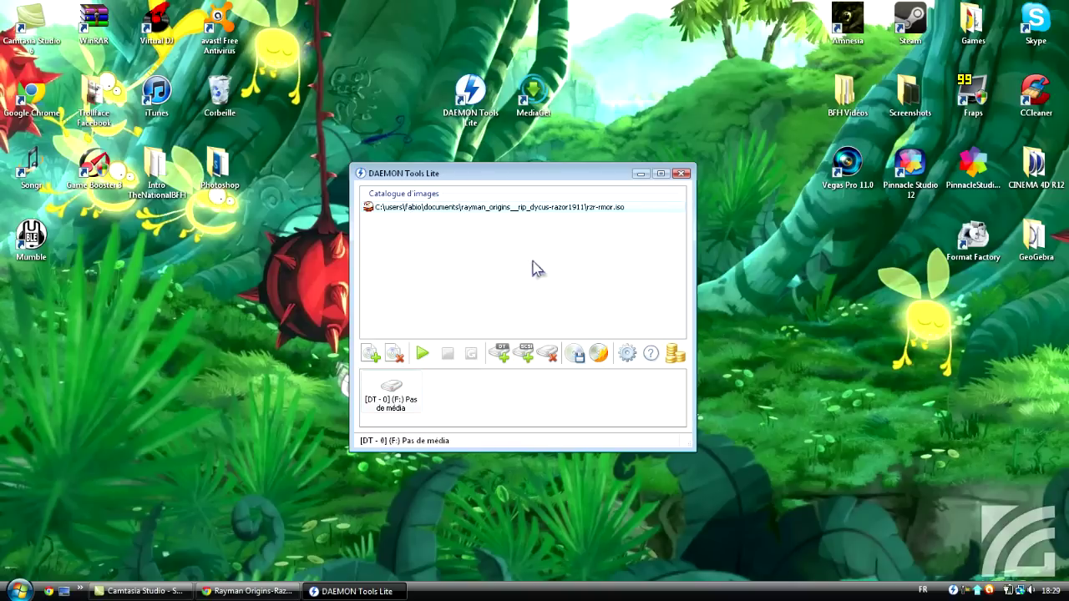
# Mount rzr-rmor.iso on the virtual drive, dismiss the AutoPlay window, and close DAEMON Tools Lite
pyautogui.doubleClick(480, 208)
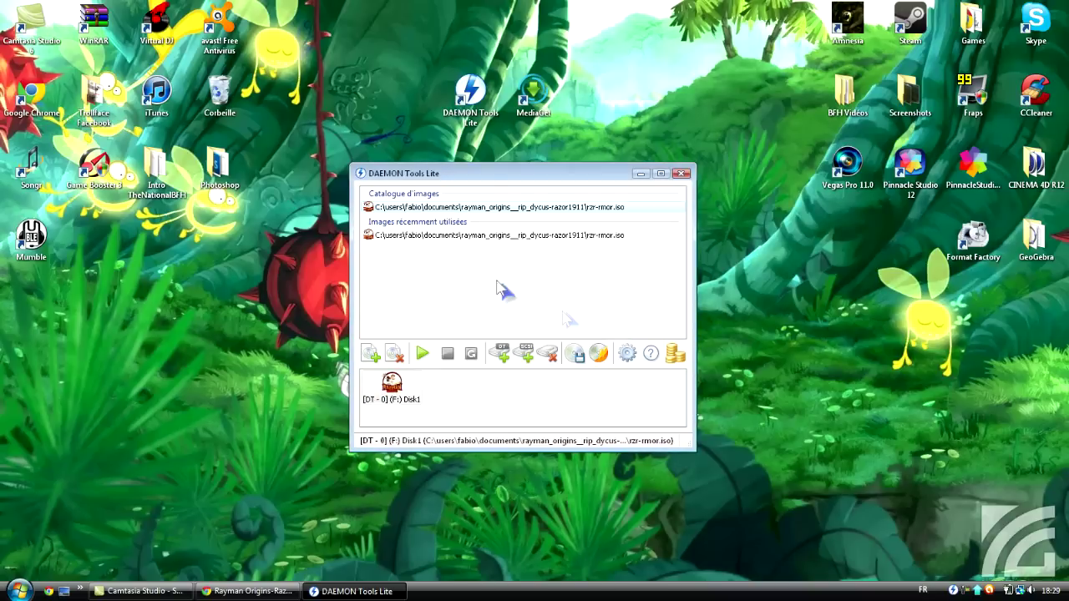
pyautogui.moveTo(540, 109); pyautogui.dragTo(527, 196)
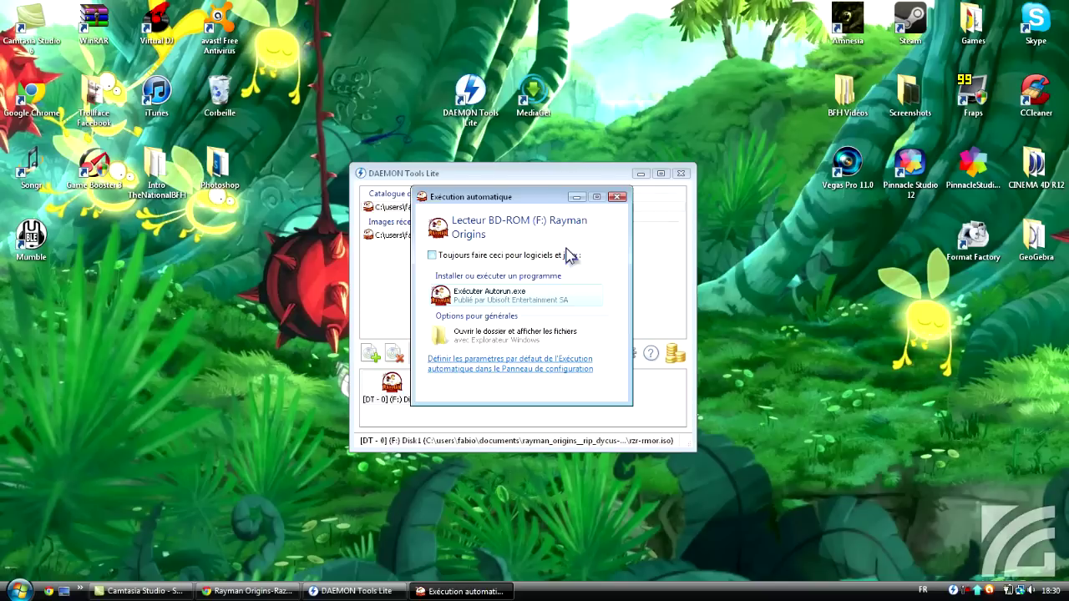
pyautogui.click(618, 204)
pyautogui.moveTo(609, 179); pyautogui.dragTo(447, 162)
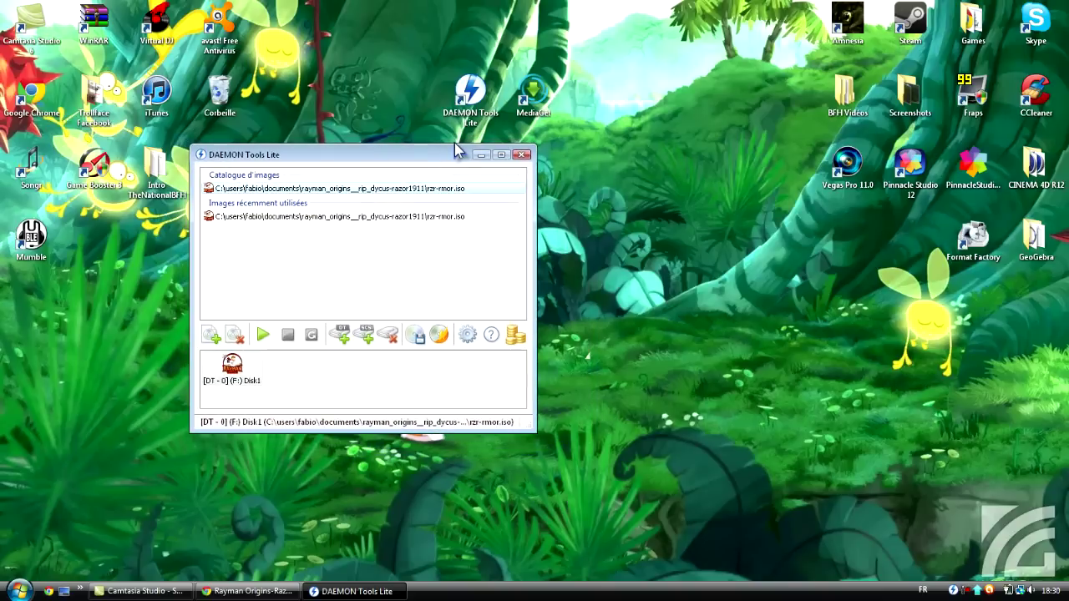
pyautogui.moveTo(435, 166); pyautogui.dragTo(568, 163)
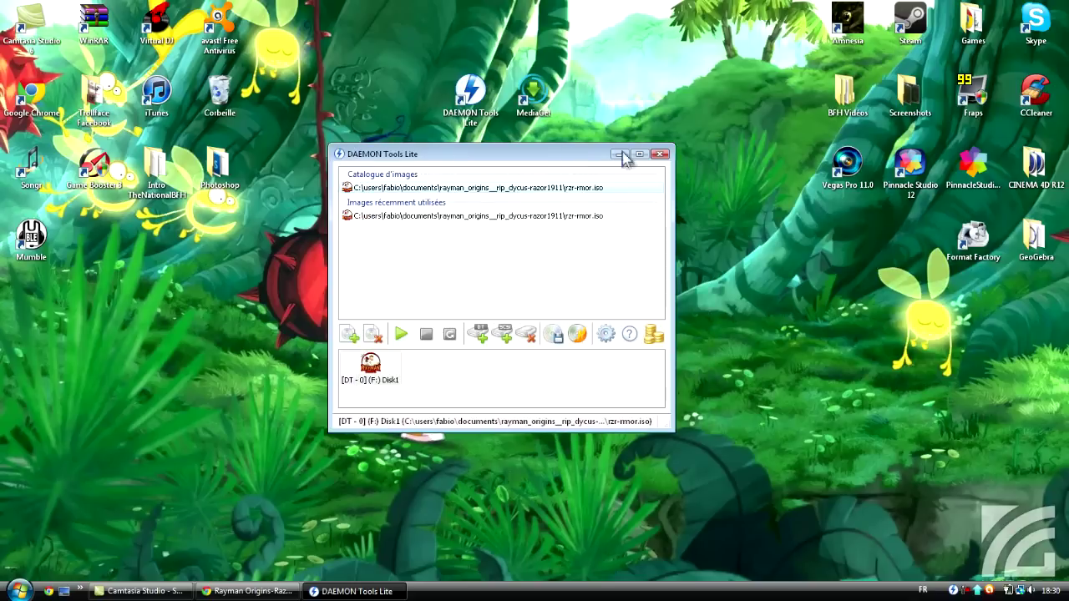
pyautogui.click(659, 155)
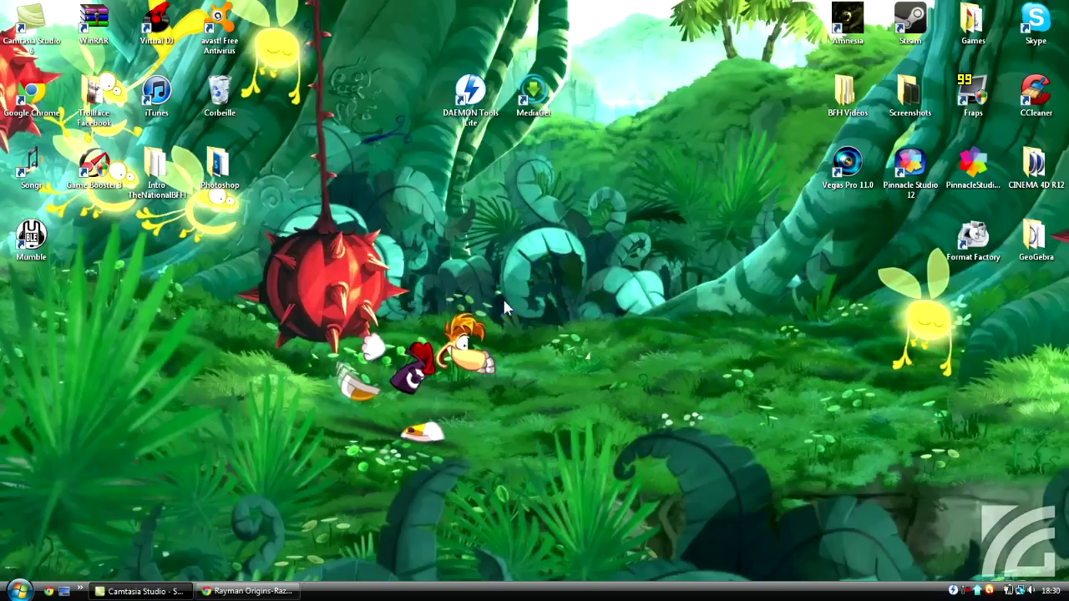
# Launch the Rayman Origins disc from drive F: in Computer, then quit its launcher and close the window
pyautogui.click(18, 592)
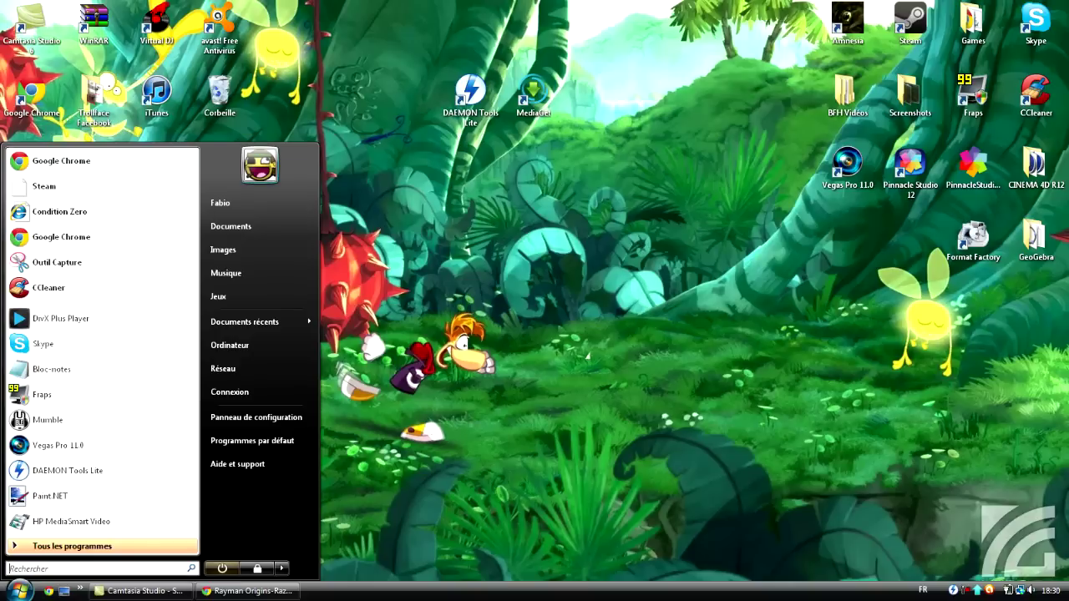
pyautogui.click(247, 344)
pyautogui.moveTo(597, 165); pyautogui.dragTo(610, 140)
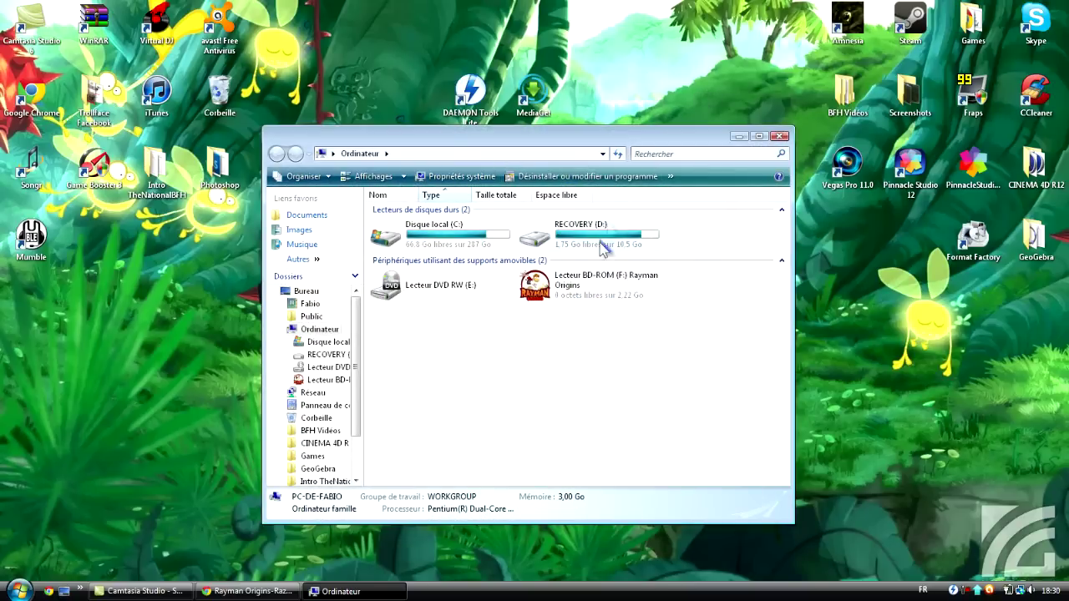
pyautogui.doubleClick(586, 288)
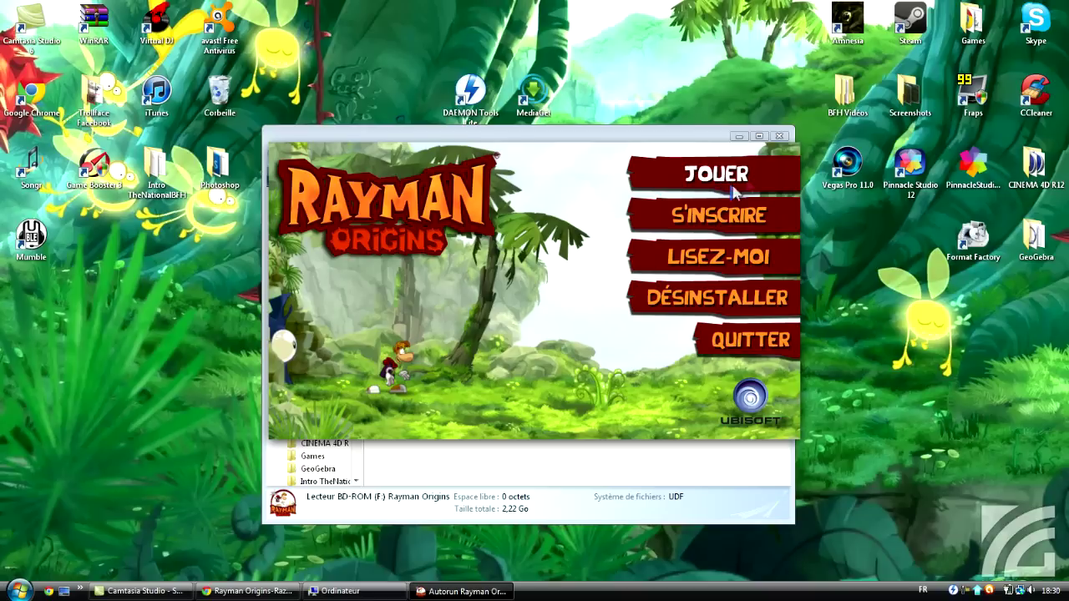
pyautogui.click(772, 344)
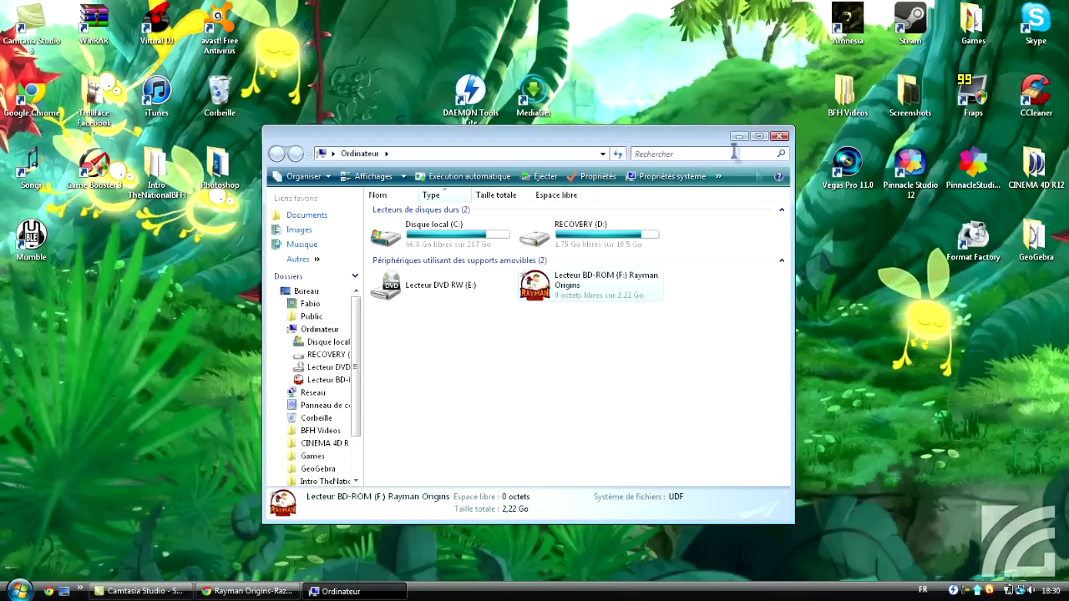
pyautogui.click(780, 137)
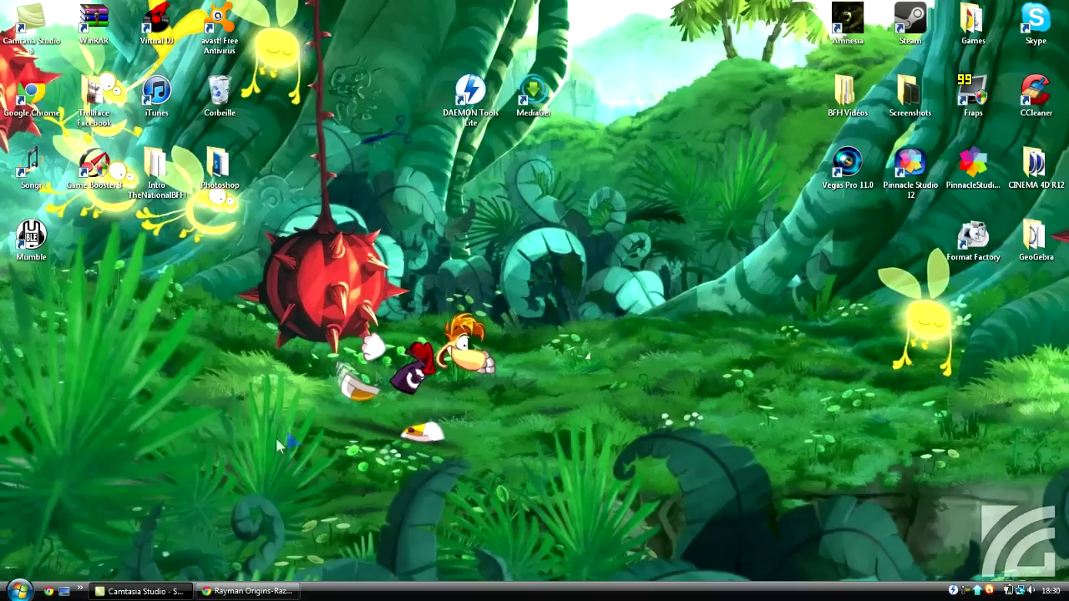
# Reopen the Rayman Origins disc launcher from drive F: in Computer, quit it, and close the Computer window
pyautogui.click(18, 591)
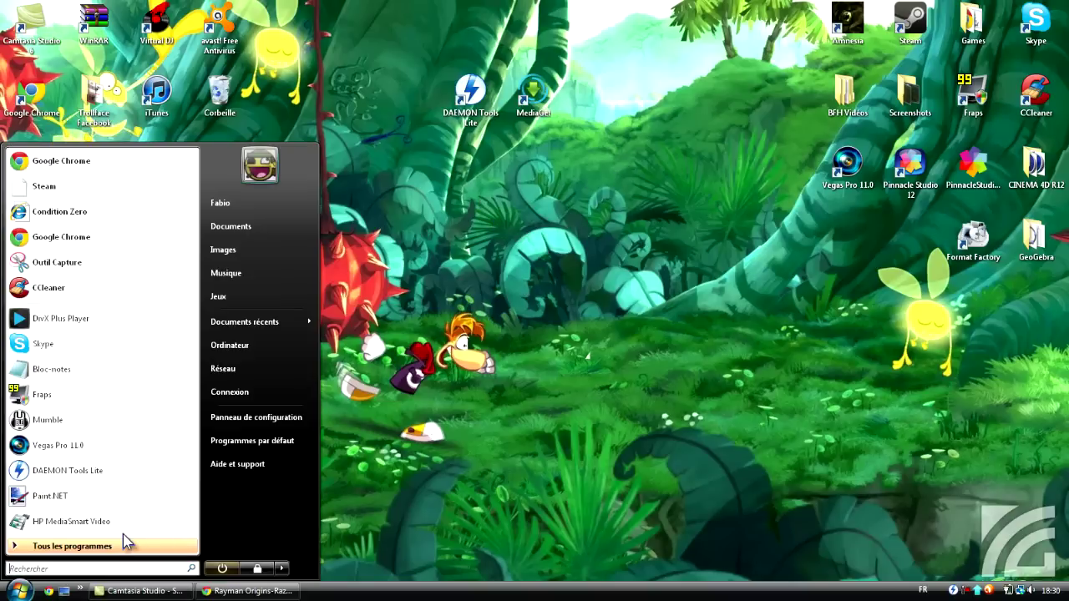
pyautogui.click(255, 347)
pyautogui.moveTo(543, 142); pyautogui.dragTo(544, 164)
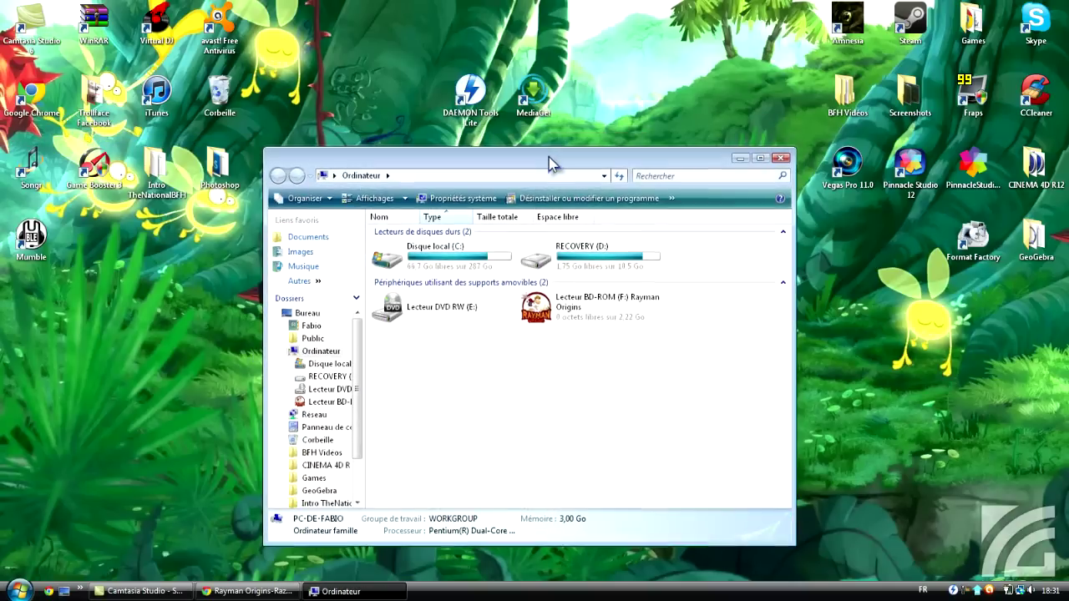
pyautogui.doubleClick(611, 311)
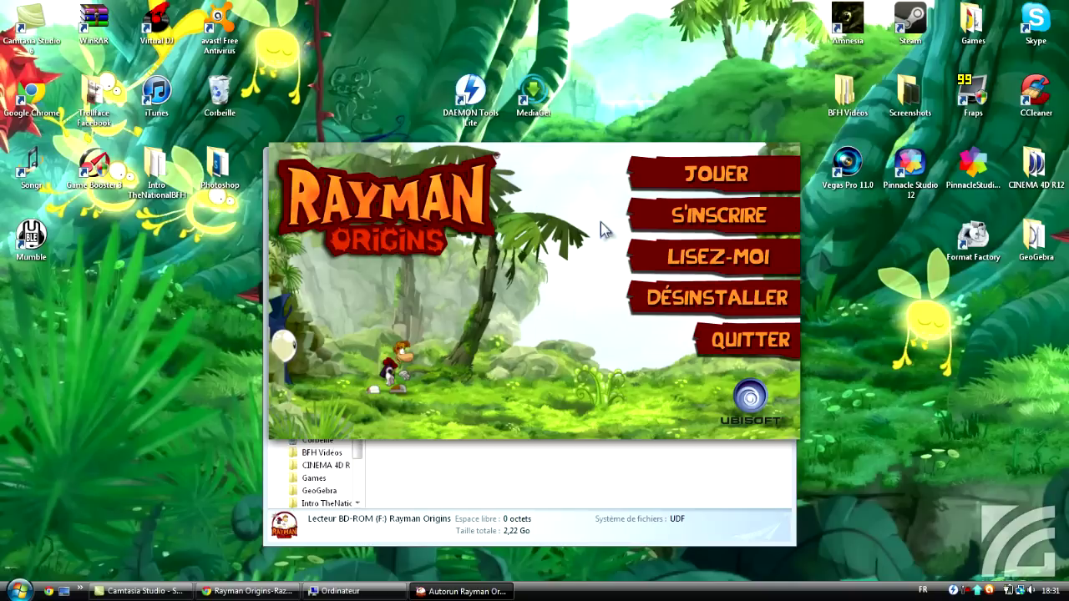
pyautogui.click(754, 344)
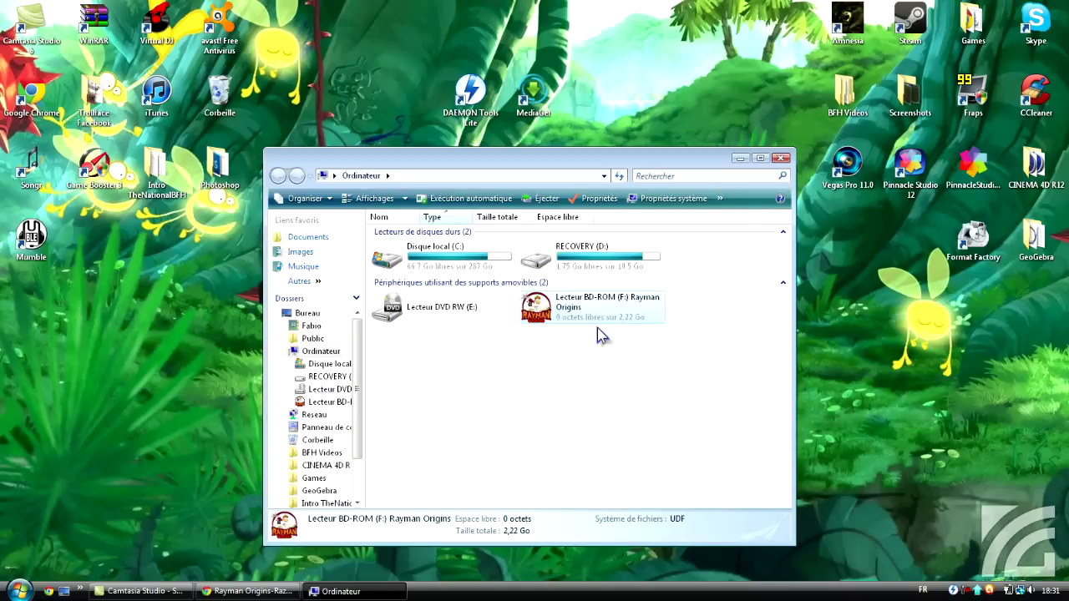
pyautogui.moveTo(619, 149); pyautogui.dragTo(623, 134)
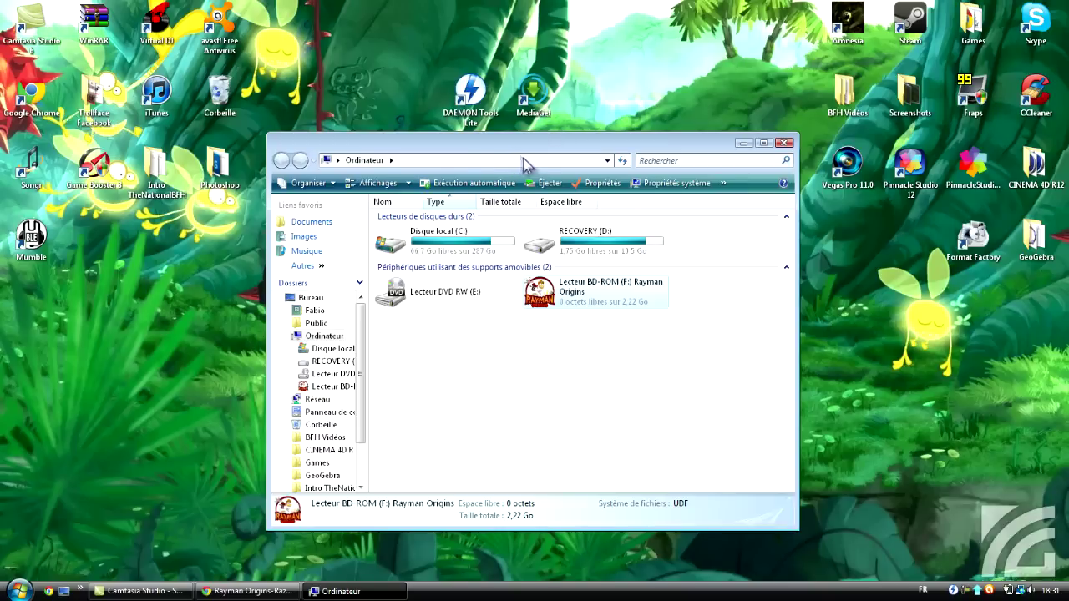
pyautogui.moveTo(541, 140); pyautogui.dragTo(547, 164)
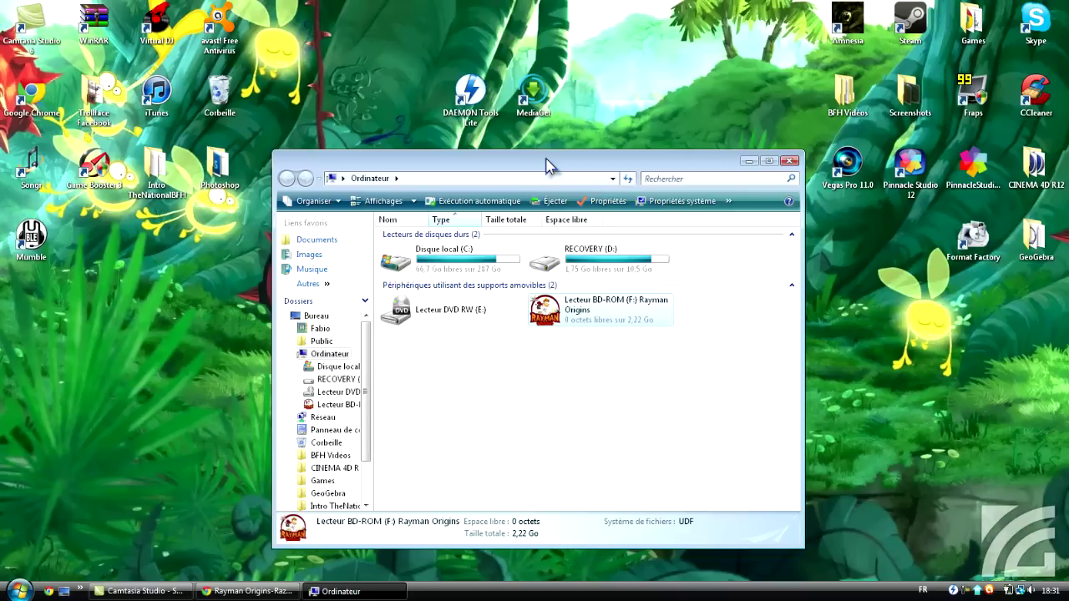
pyautogui.click(789, 161)
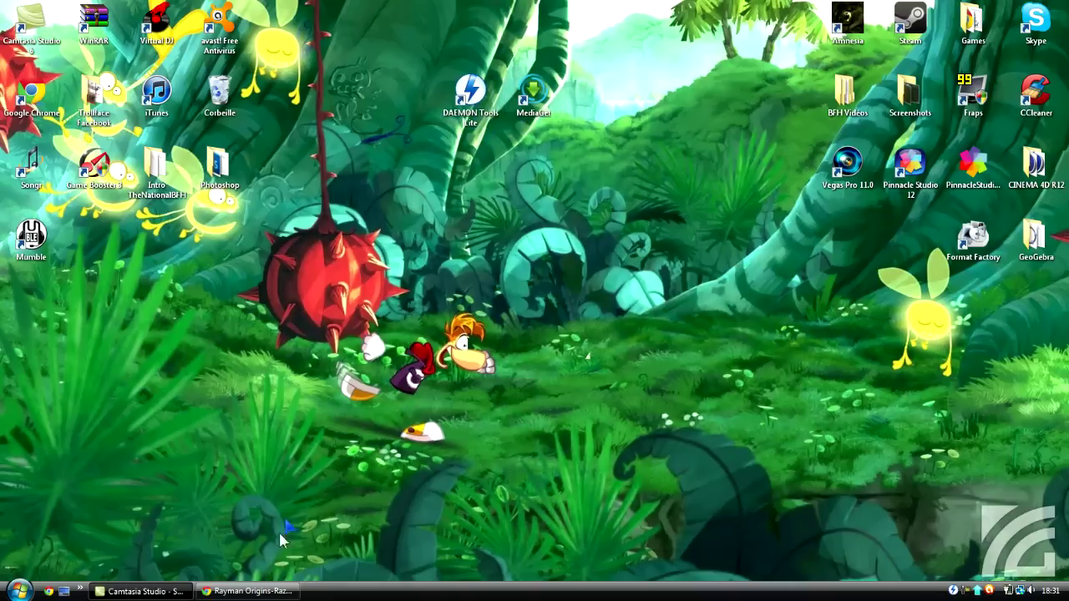
# Switch to Chrome to view the download section of the Rayman Origins-Razor1911 torrent page, and minimize the browser
pyautogui.click(249, 591)
pyautogui.scroll(1, 269, 311)
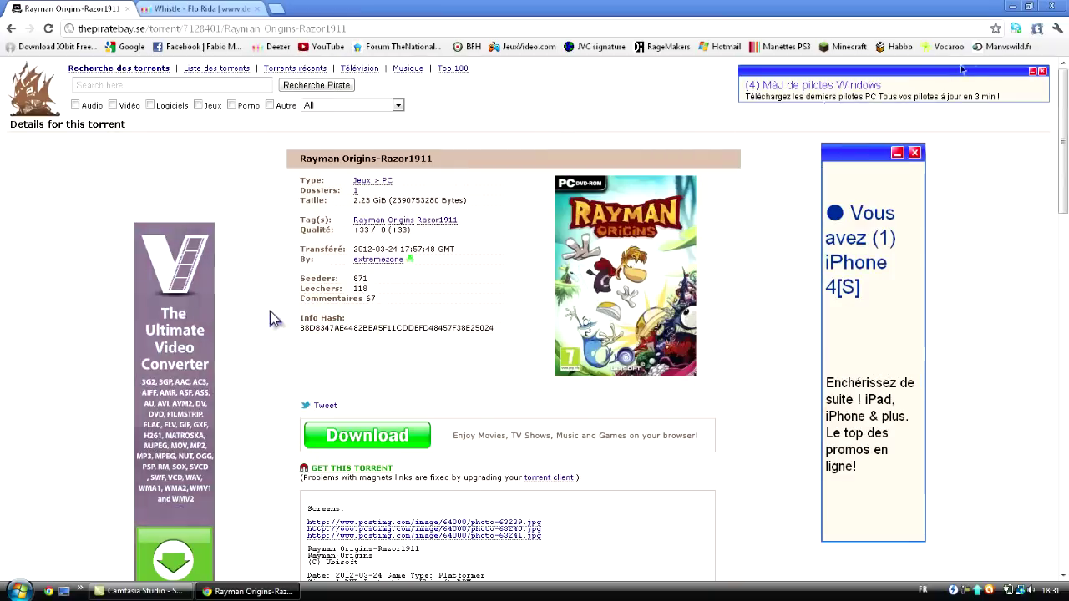
pyautogui.scroll(-2, 270, 310)
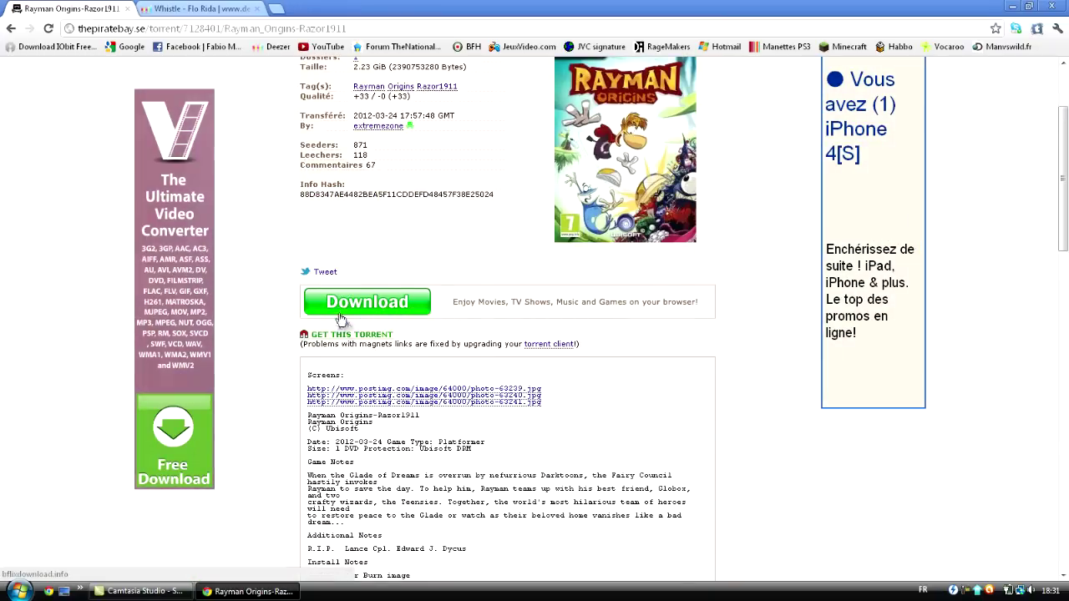
pyautogui.click(1013, 6)
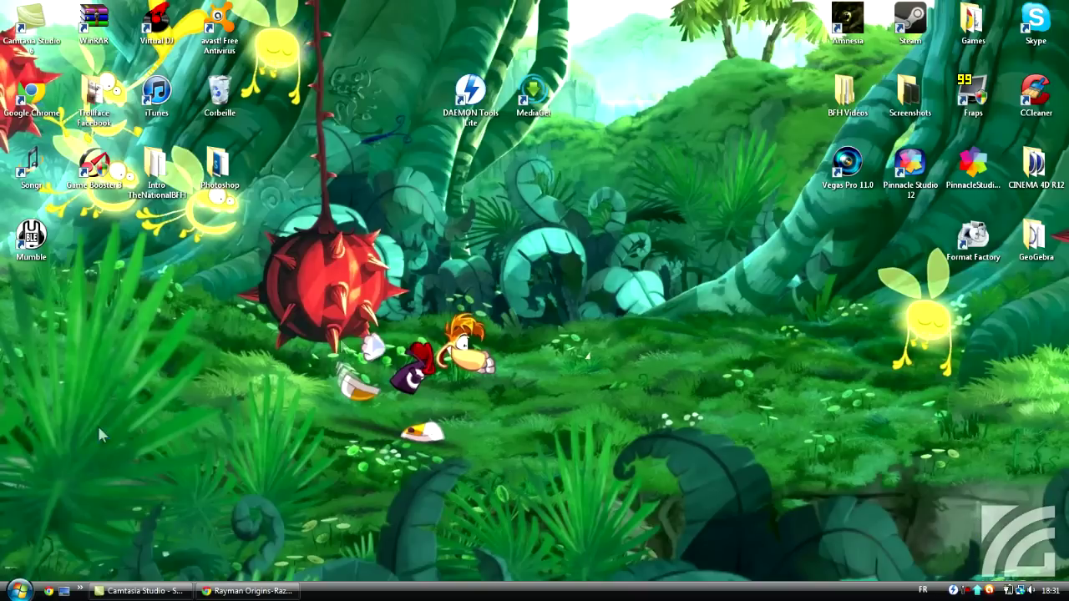
pyautogui.click(18, 590)
pyautogui.click(250, 345)
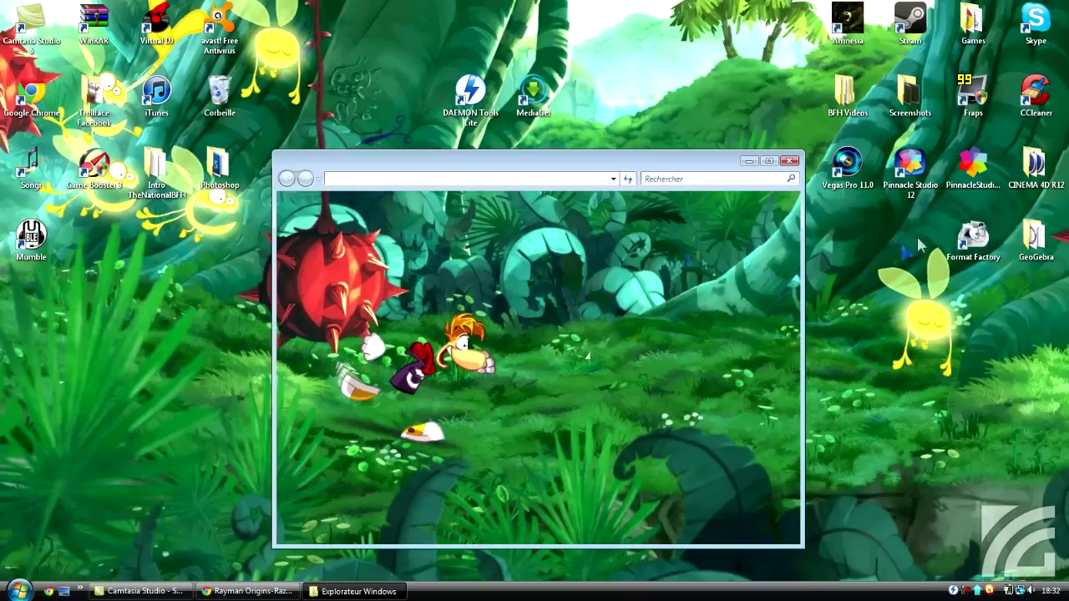
pyautogui.click(790, 161)
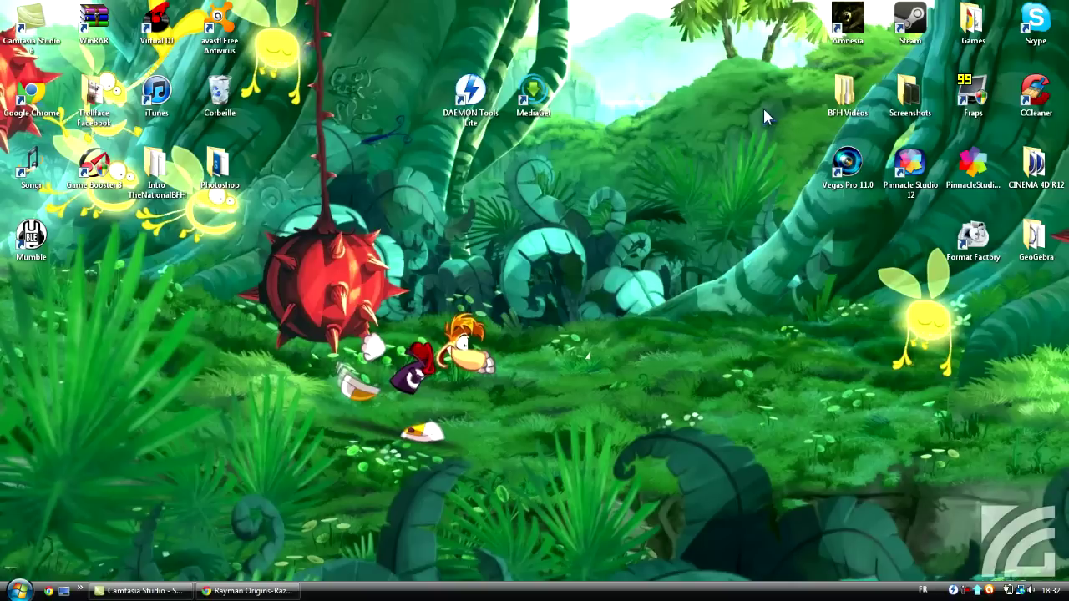
pyautogui.click(251, 591)
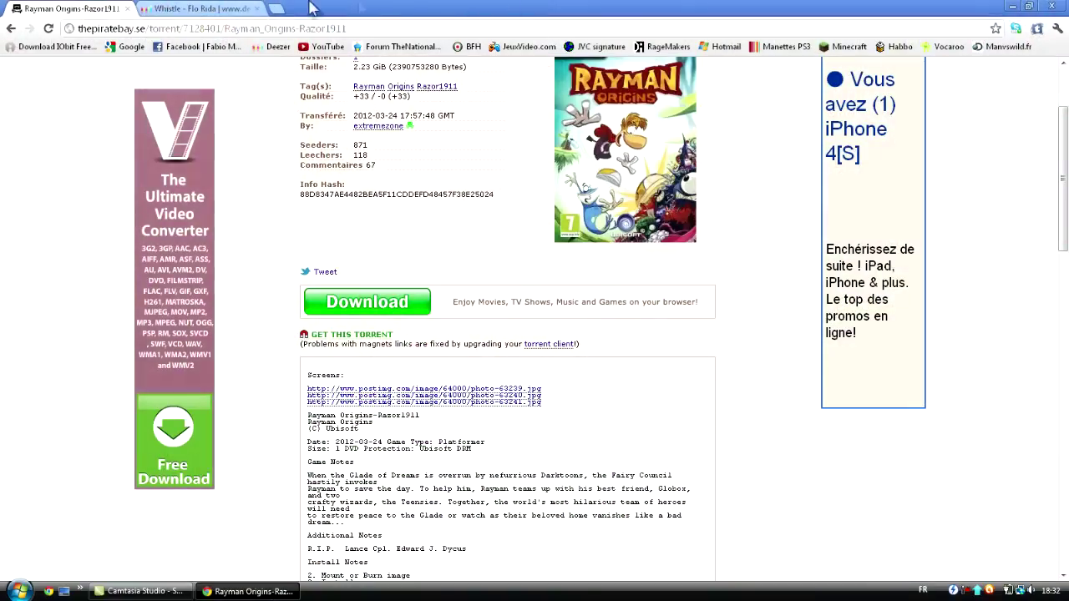
pyautogui.click(257, 8)
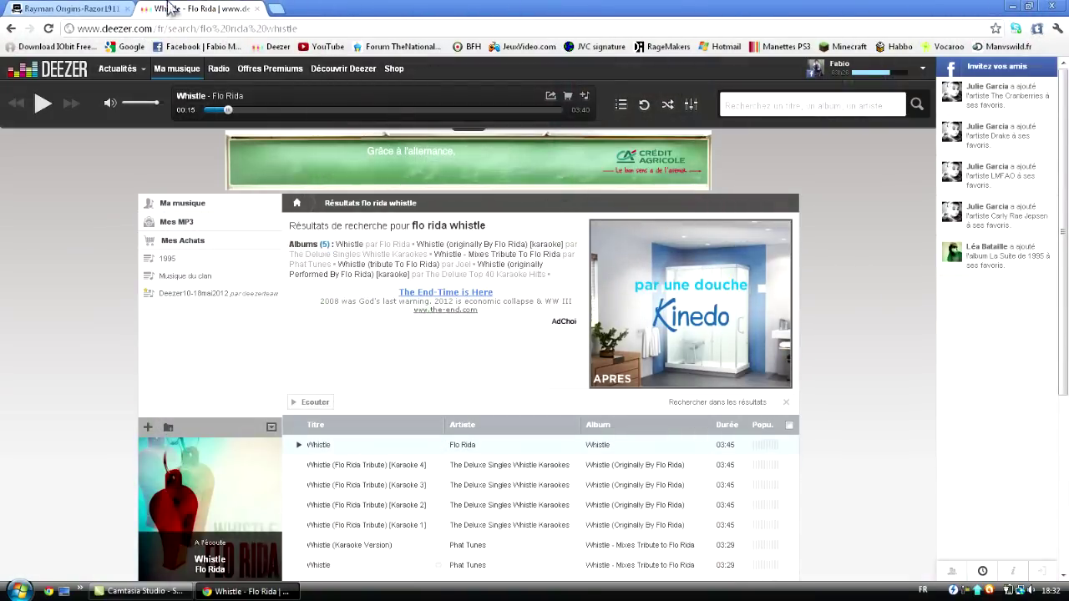
pyautogui.click(62, 8)
pyautogui.click(1013, 6)
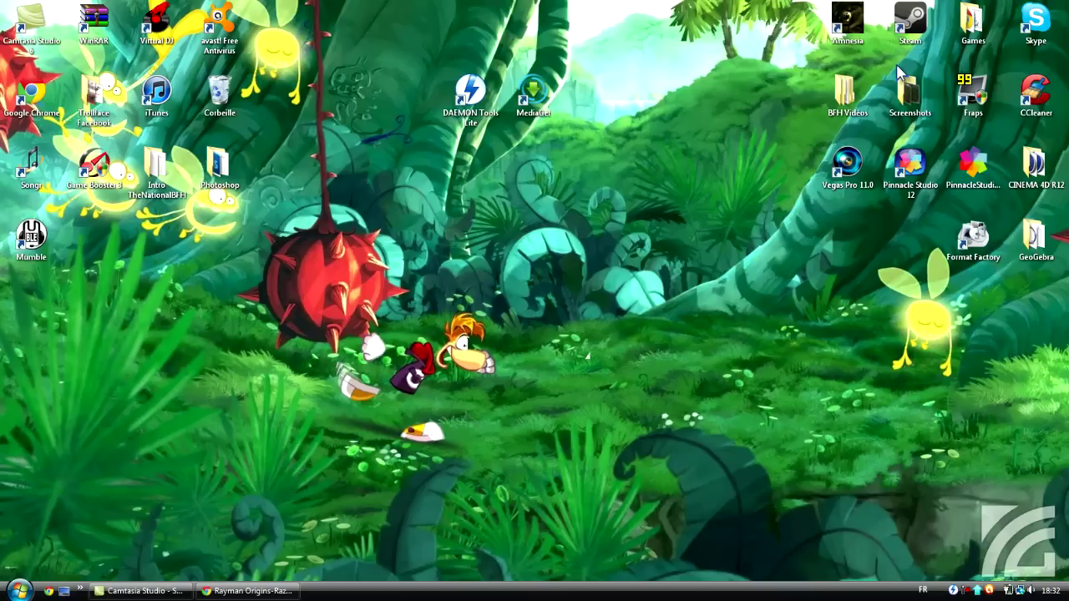
# Restore Chrome and examine the install notes on the Rayman Origins-Razor1911 torrent page
pyautogui.click(276, 590)
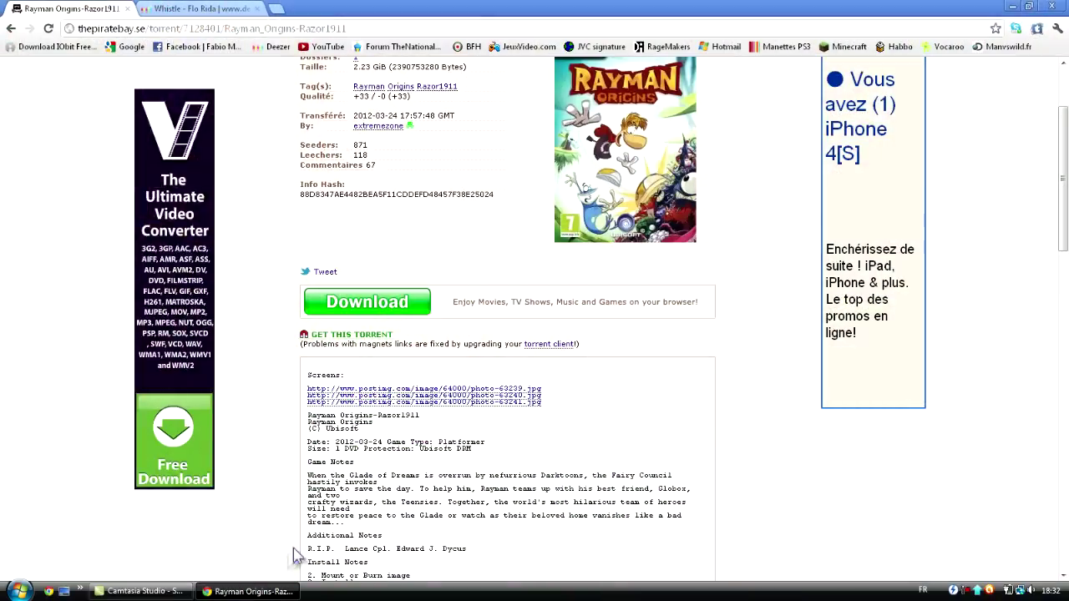
pyautogui.scroll(-3, 442, 231)
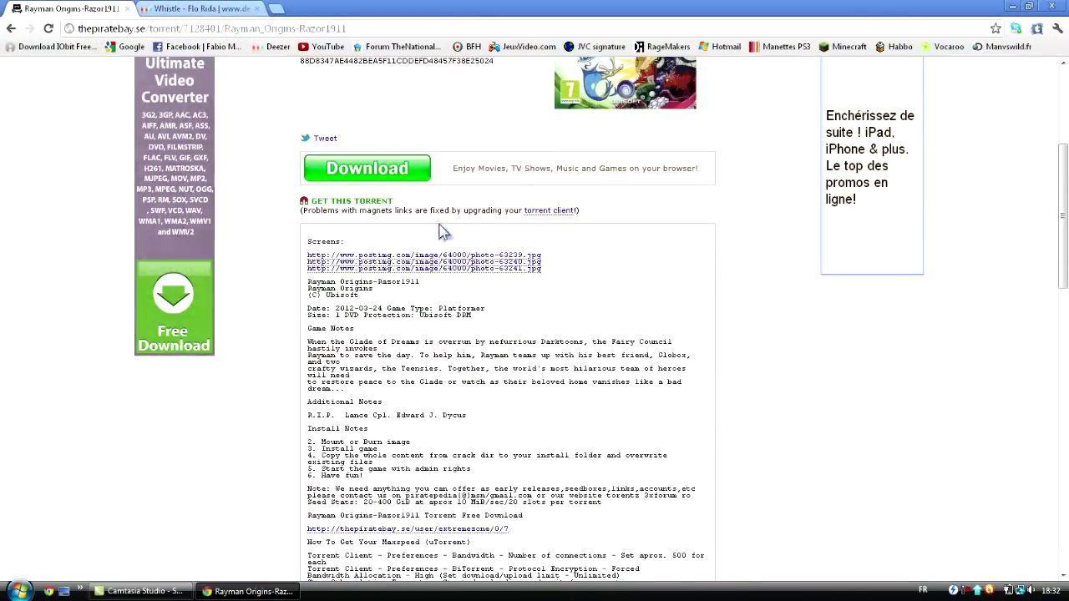